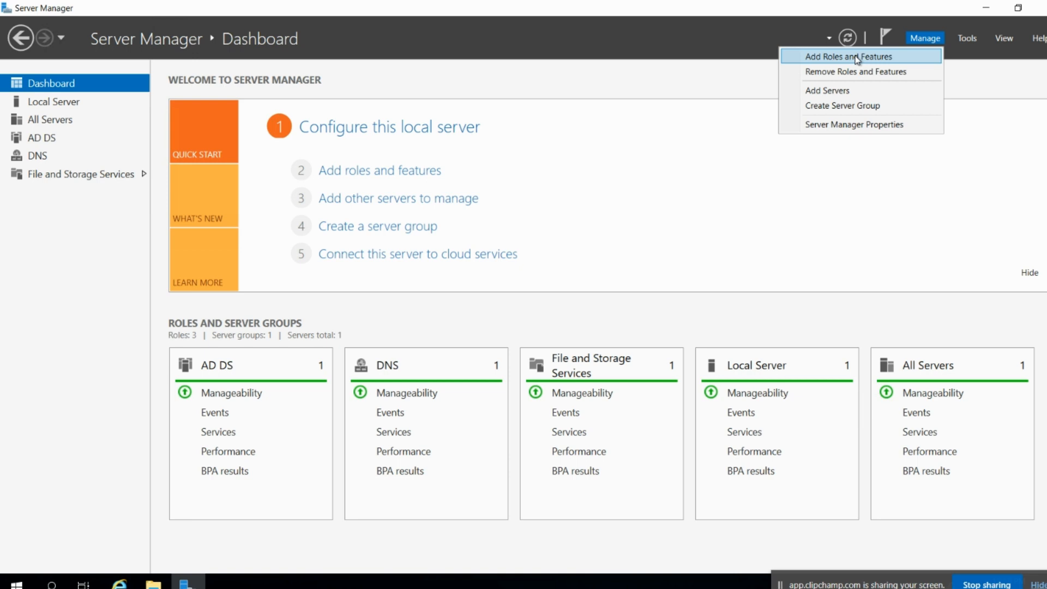
Start Add Roles and Features with a role-based install on DC01, advancing to the Features page.
{"action": "left_click", "coordinate": [854, 57]}
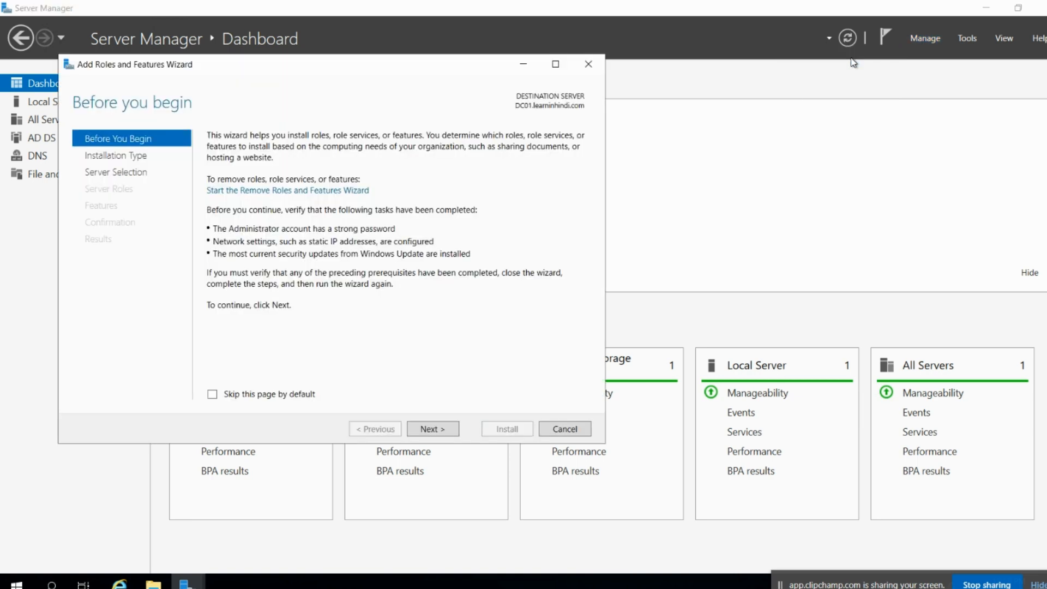
{"action": "left_click", "coordinate": [425, 429]}
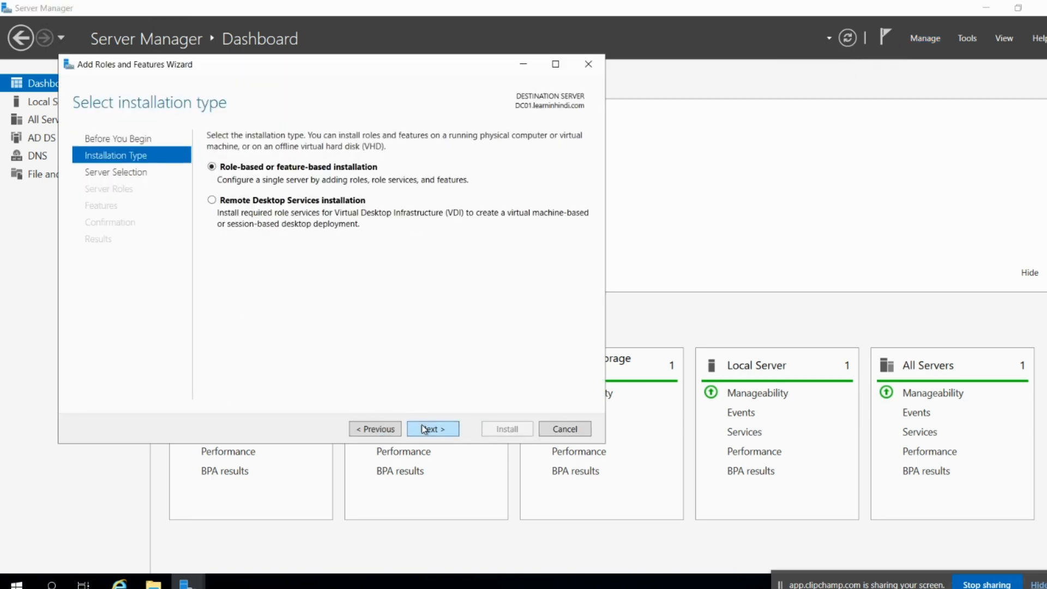
{"action": "left_click", "coordinate": [425, 429]}
{"action": "left_click", "coordinate": [425, 429]}
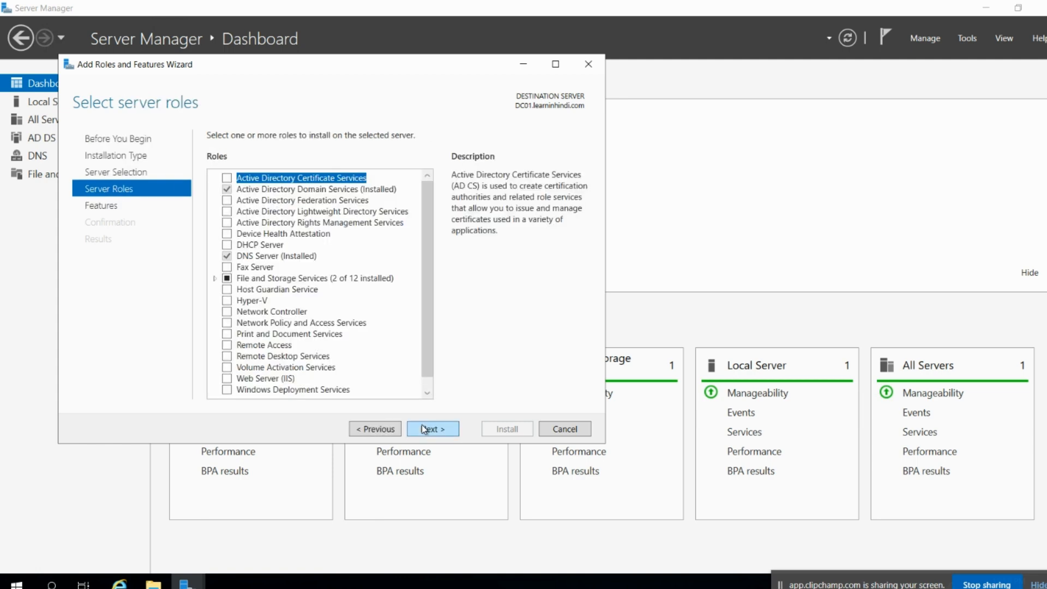
{"action": "left_click", "coordinate": [425, 430]}
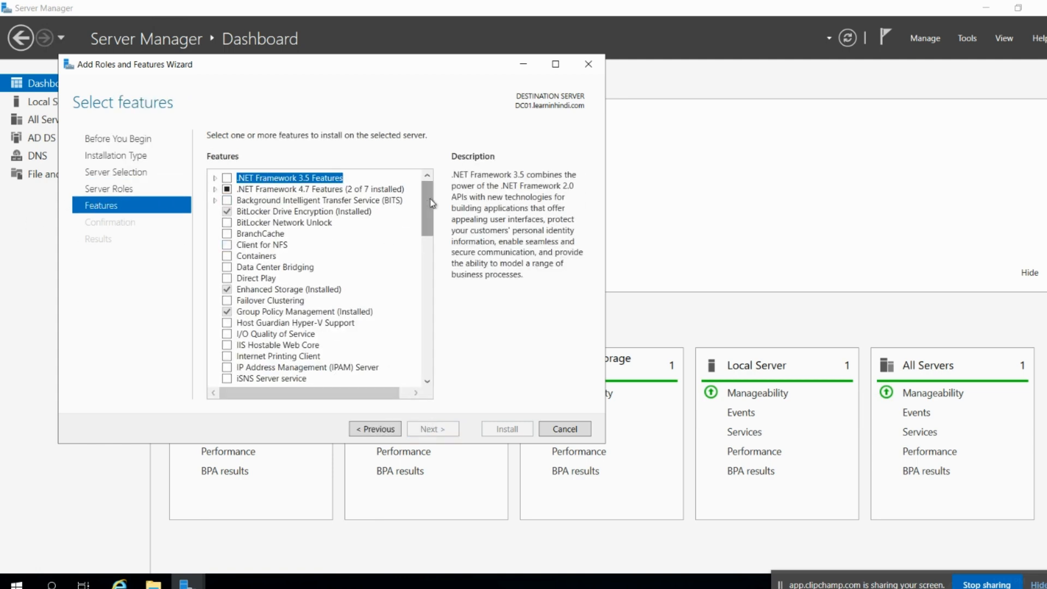
Check Windows Server Backup in the Features list and continue to confirmation.
{"action": "left_click_drag", "start_coordinate": [432, 203], "coordinate": [395, 309]}
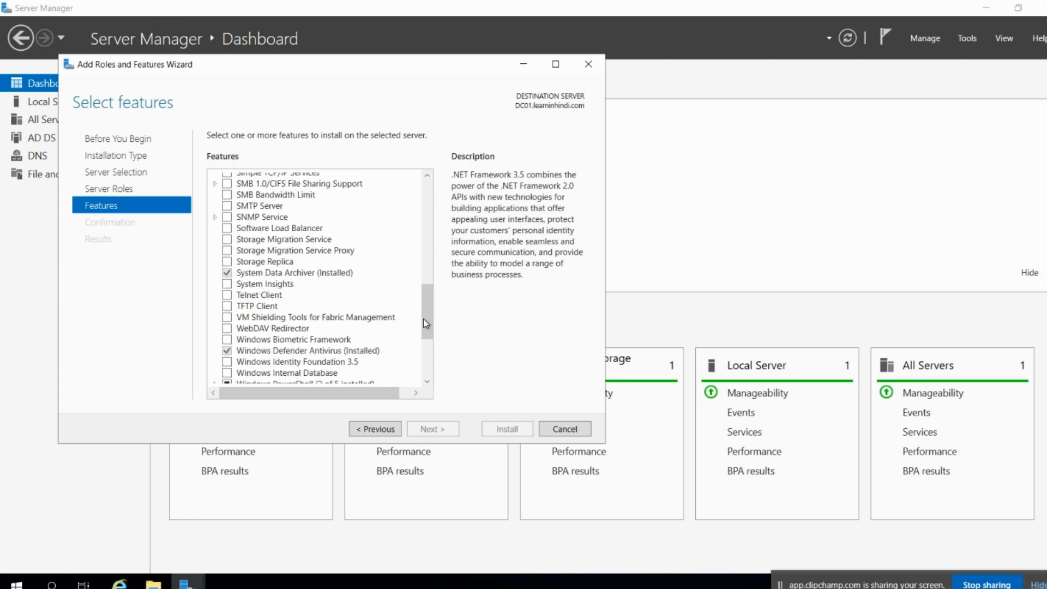
{"action": "scroll", "coordinate": [323, 347], "scroll_direction": "down", "scroll_amount": 3}
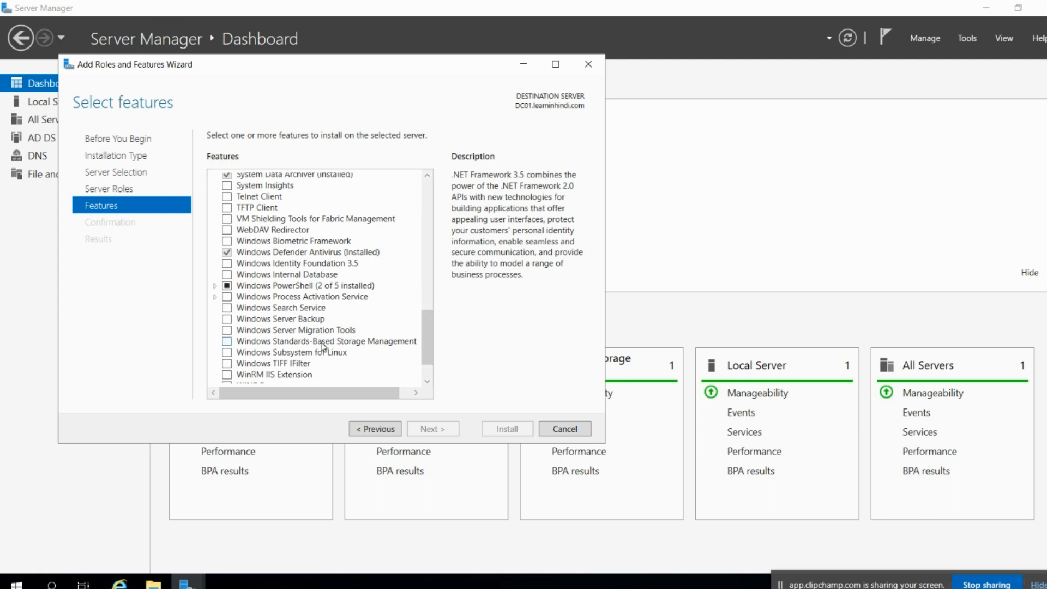
{"action": "left_click", "coordinate": [228, 319]}
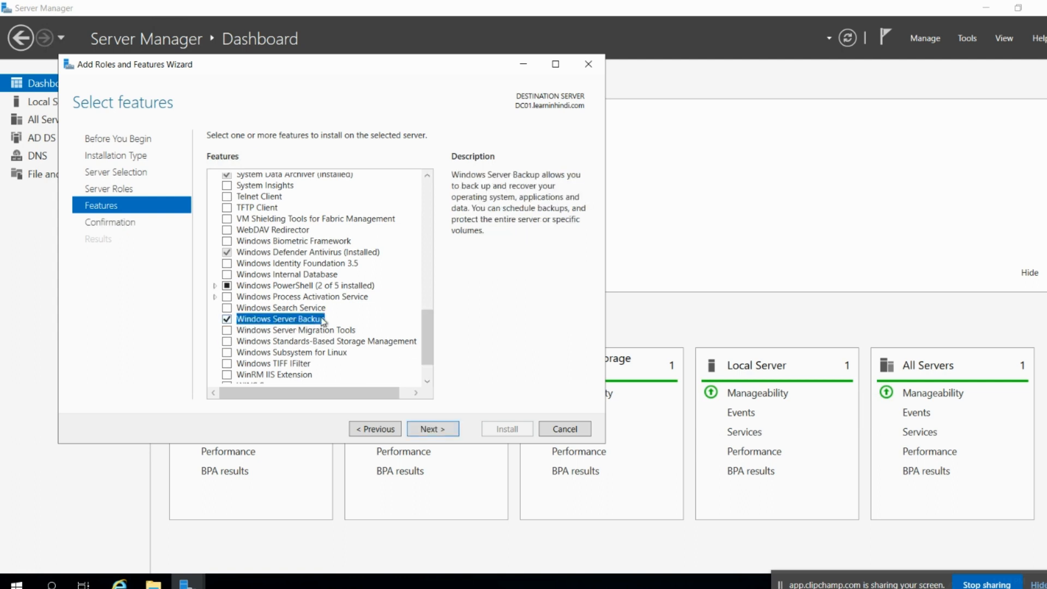
{"action": "left_click", "coordinate": [426, 432]}
Launch the Windows Server Backup installation on DC01 from the confirmation page.
{"action": "left_click", "coordinate": [503, 429]}
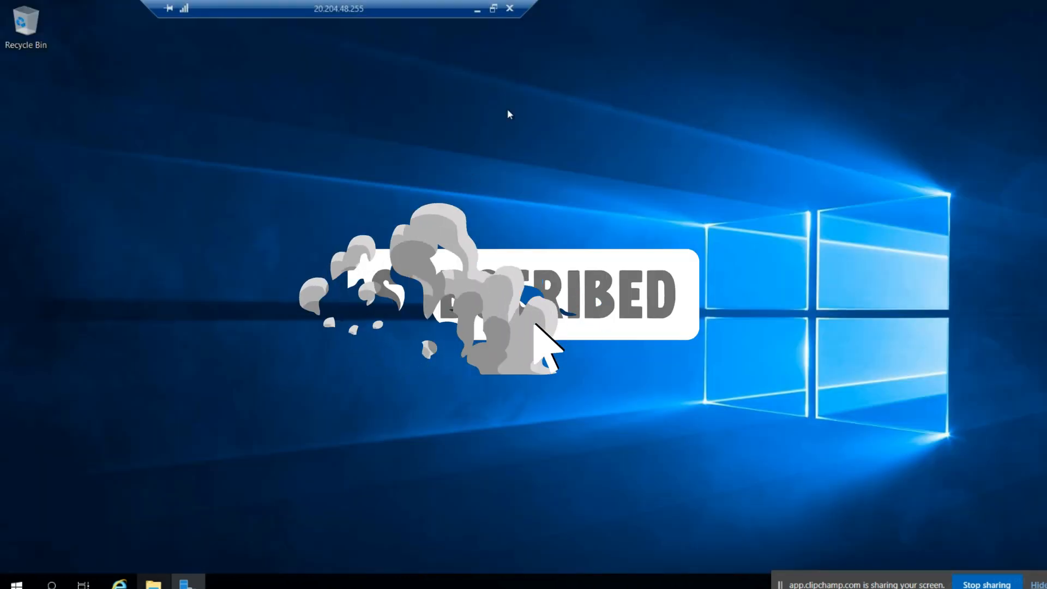
Open File Explorer and browse through This PC and Windows (C:) to the Windows folder.
{"action": "left_click", "coordinate": [153, 583]}
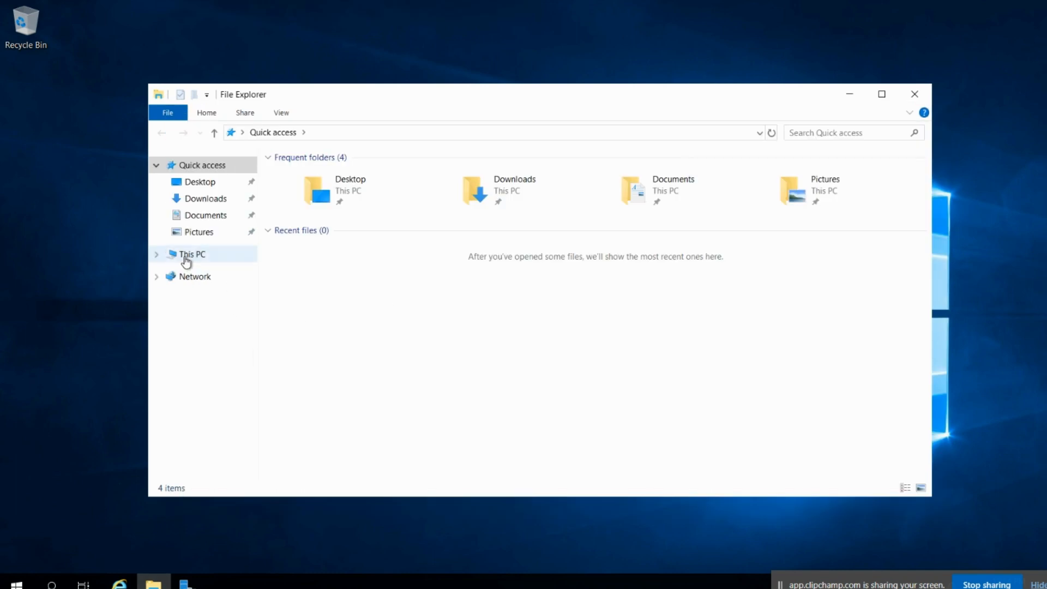
{"action": "left_click", "coordinate": [185, 261]}
{"action": "double_click", "coordinate": [365, 327]}
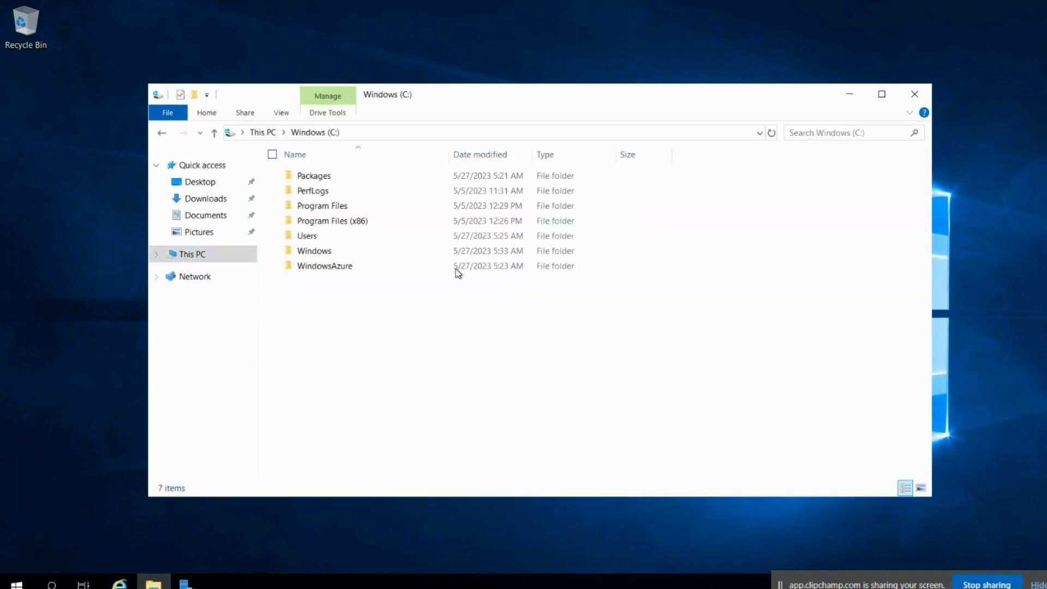
{"action": "double_click", "coordinate": [339, 251]}
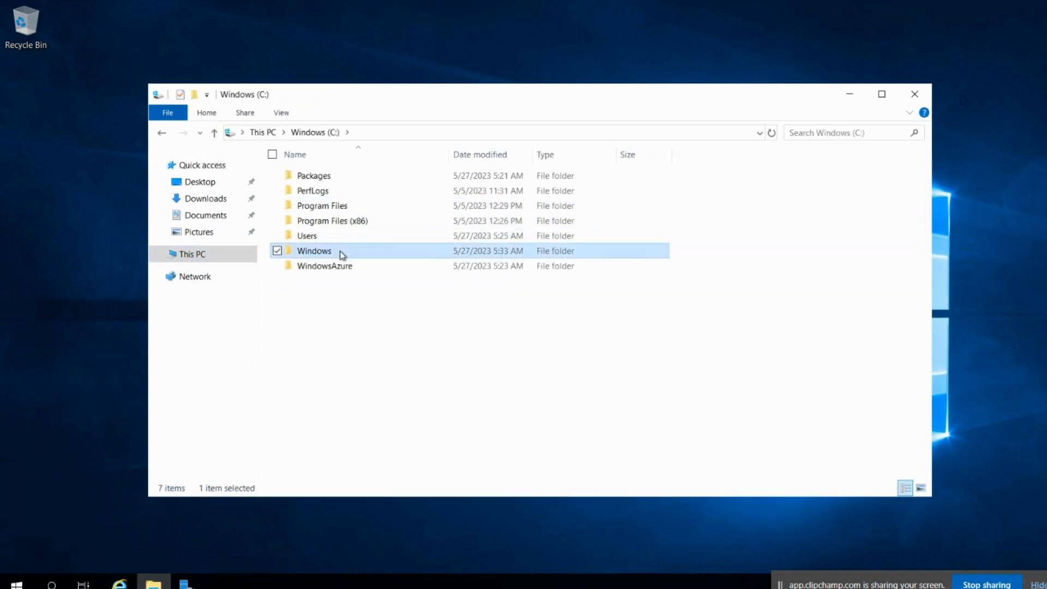
Maximize the window and type 'ntds' to jump to the NTDS folder.
{"action": "double_click", "coordinate": [493, 103]}
{"action": "left_click", "coordinate": [313, 224]}
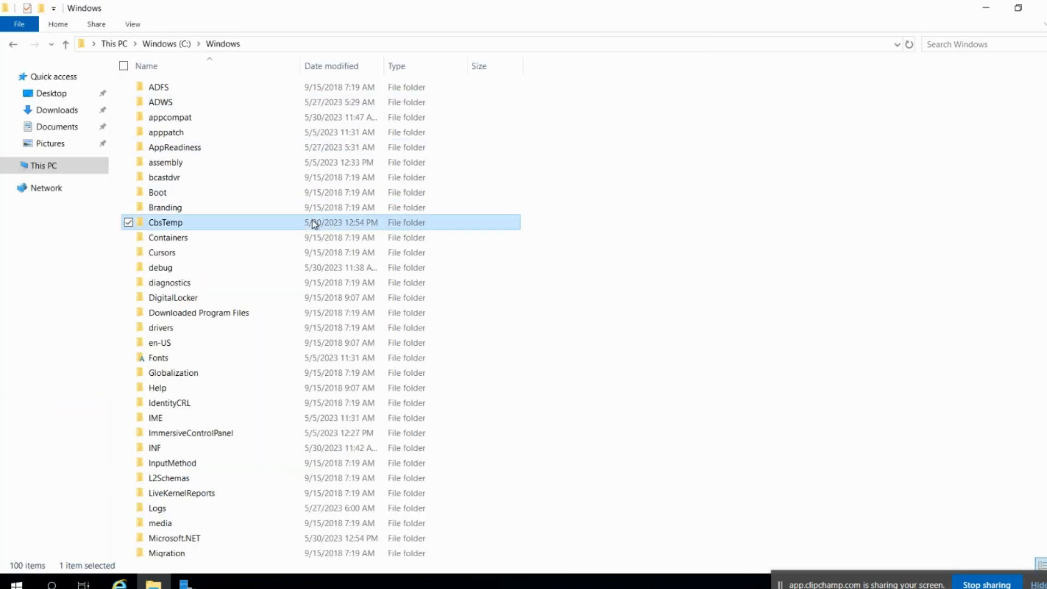
{"action": "type", "text": "ntds"}
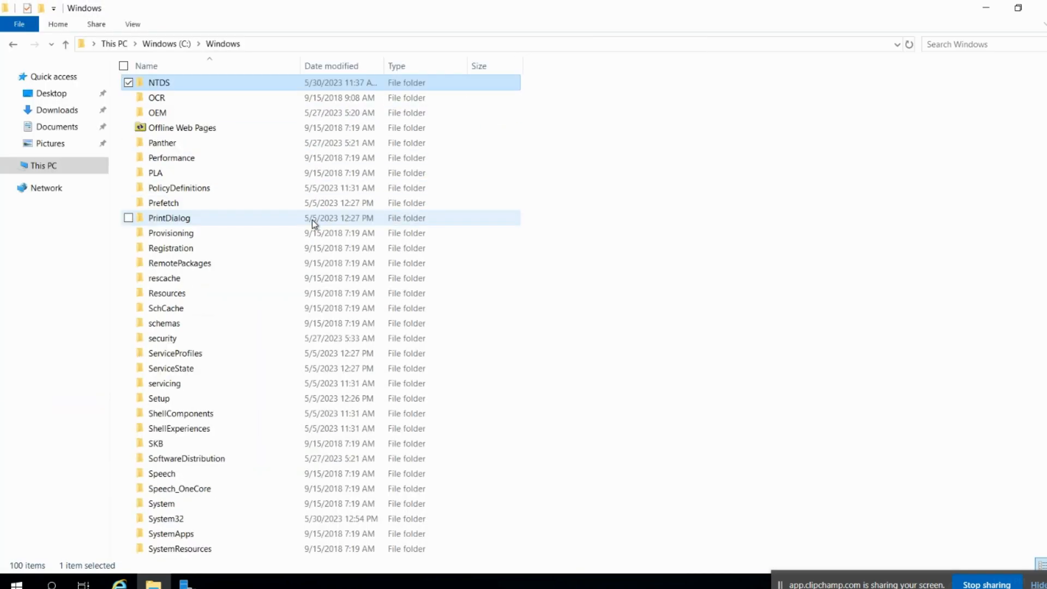
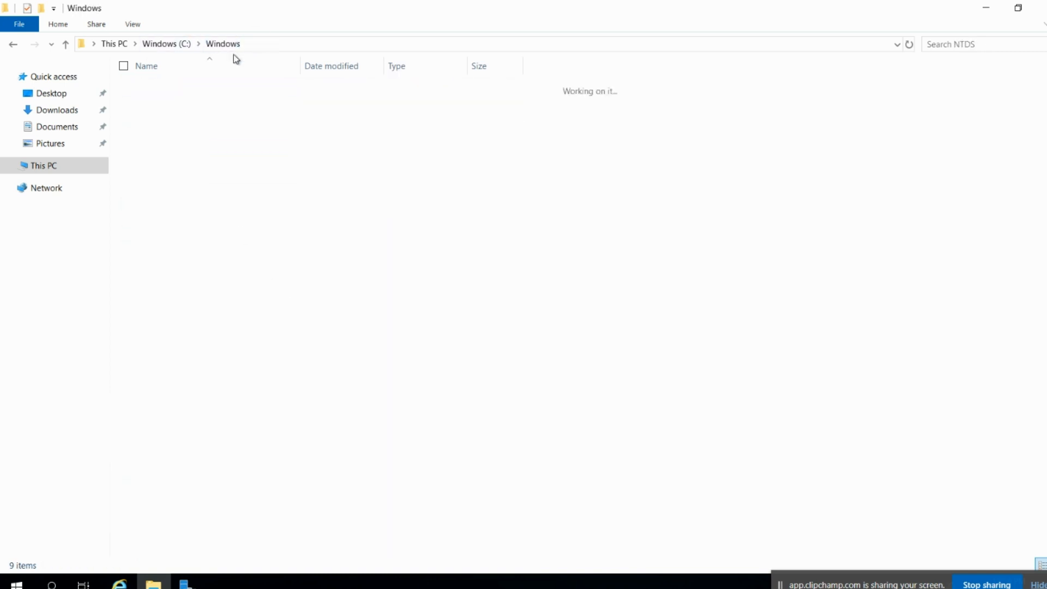
Check the NTDS folder's properties (68.4 MB, 9 files), then return to Server Manager.
{"action": "scroll", "coordinate": [191, 532], "scroll_direction": "down", "scroll_amount": 2}
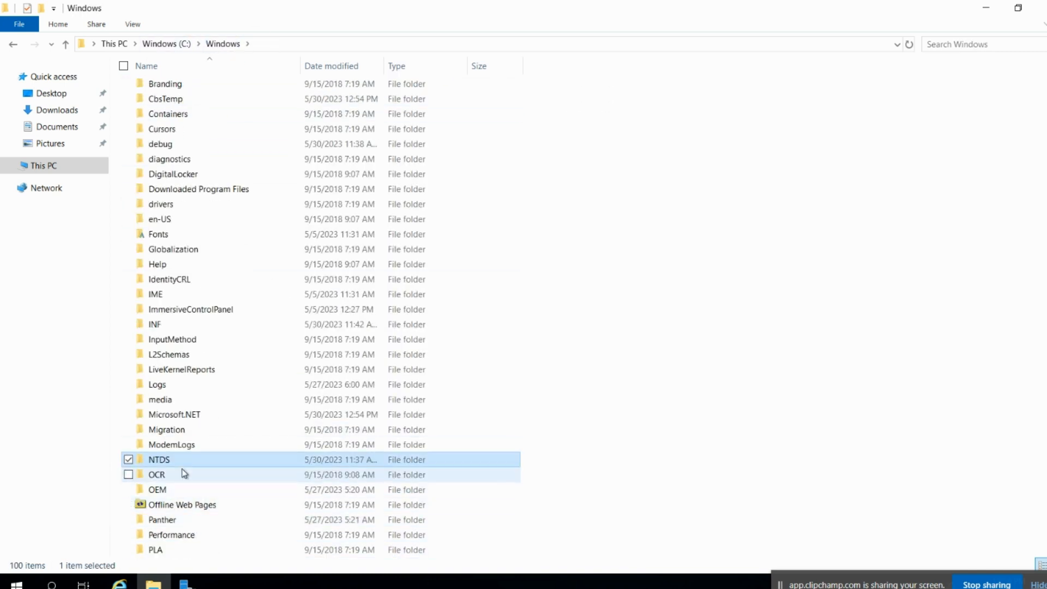
{"action": "mouse_move", "coordinate": [202, 461]}
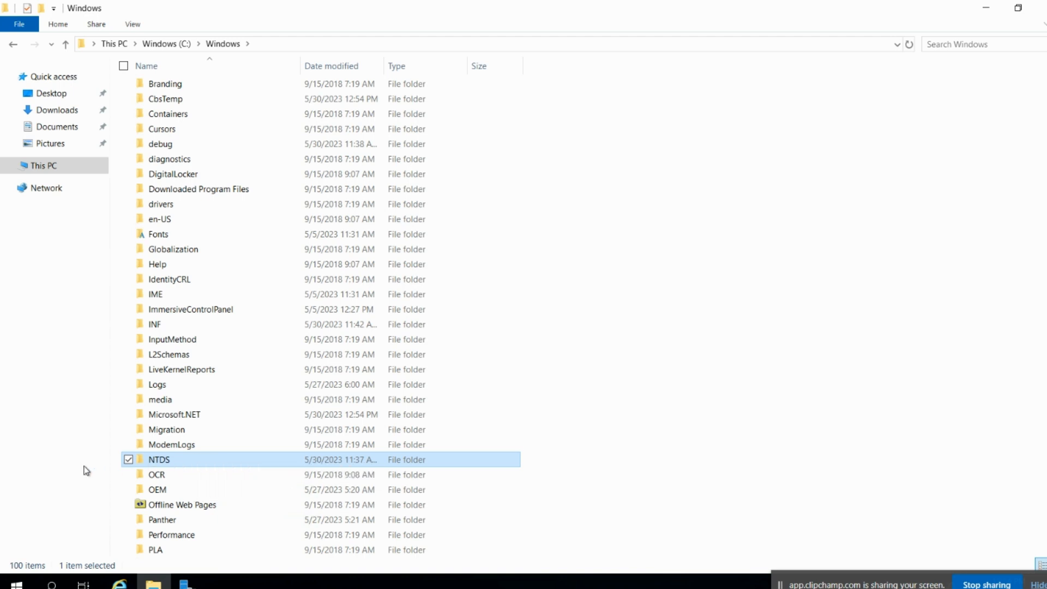
{"action": "right_click", "coordinate": [175, 460]}
{"action": "left_click", "coordinate": [148, 456]}
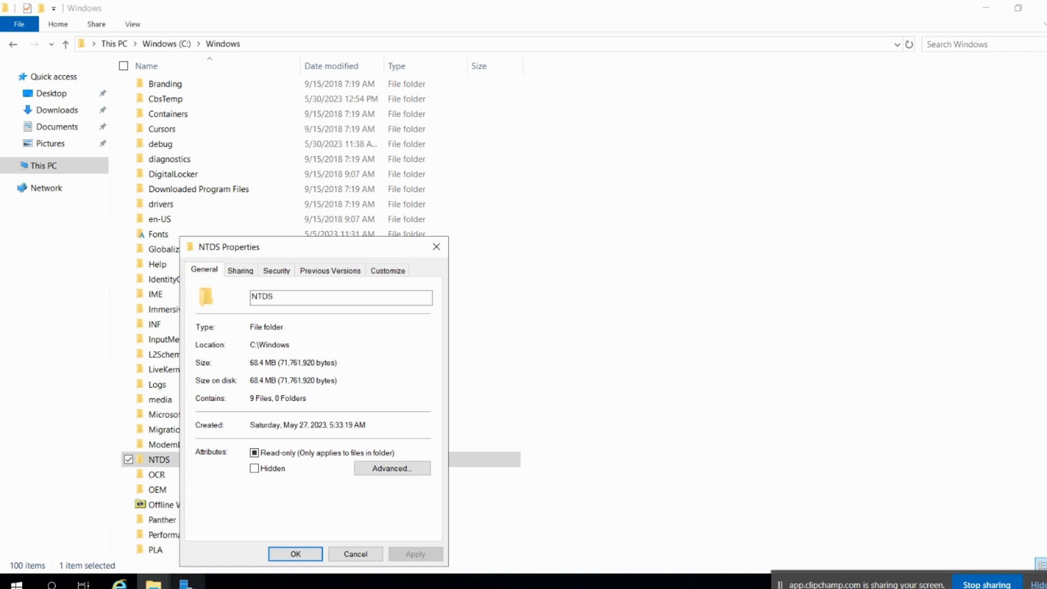
{"action": "left_click", "coordinate": [186, 583]}
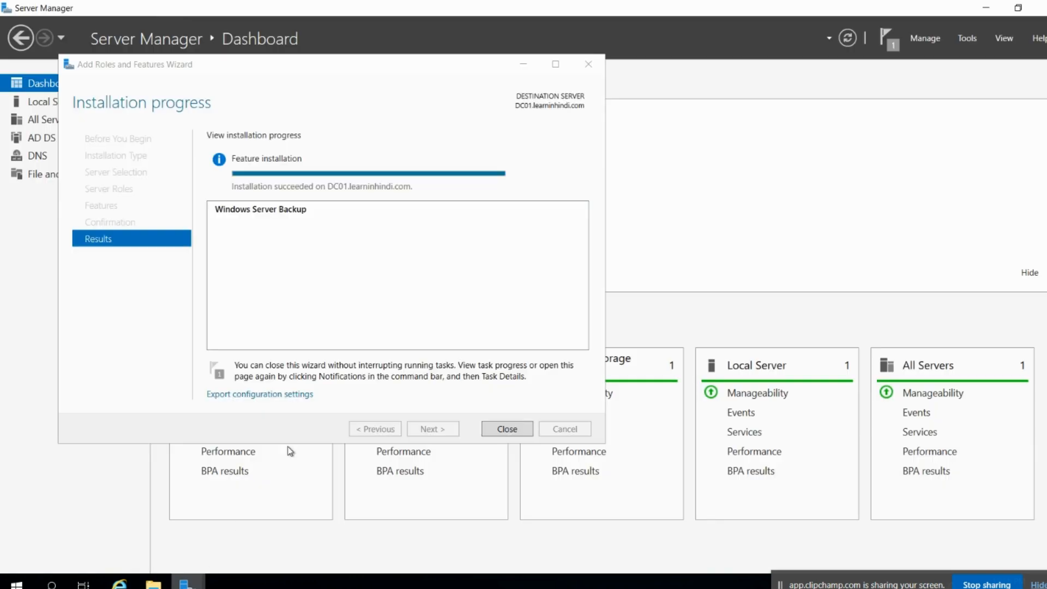
Close the finished feature installation wizard and launch Windows Server Backup from Tools.
{"action": "left_click", "coordinate": [513, 434]}
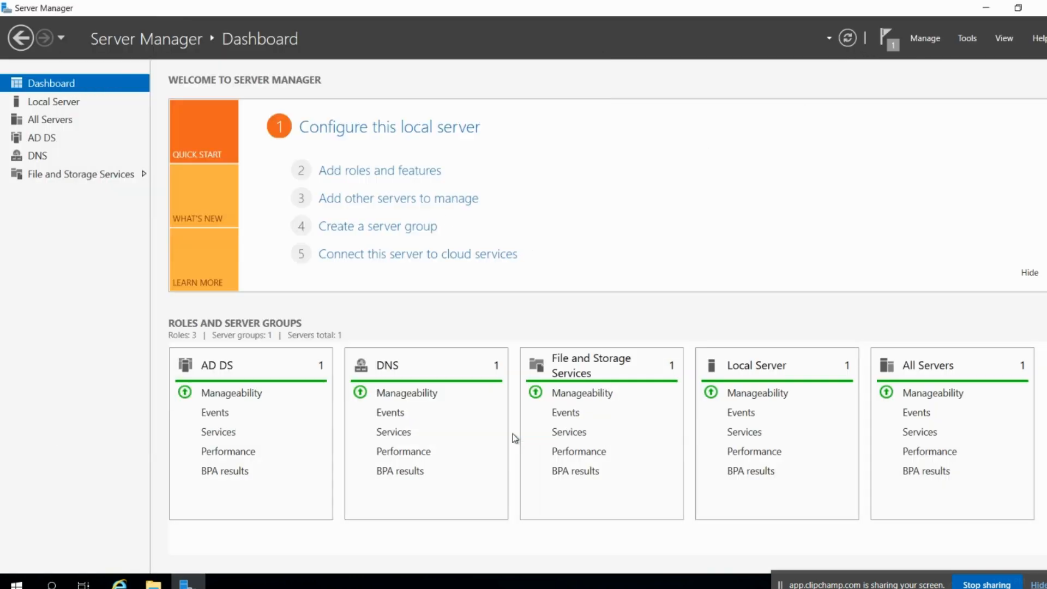
{"action": "left_click", "coordinate": [968, 41]}
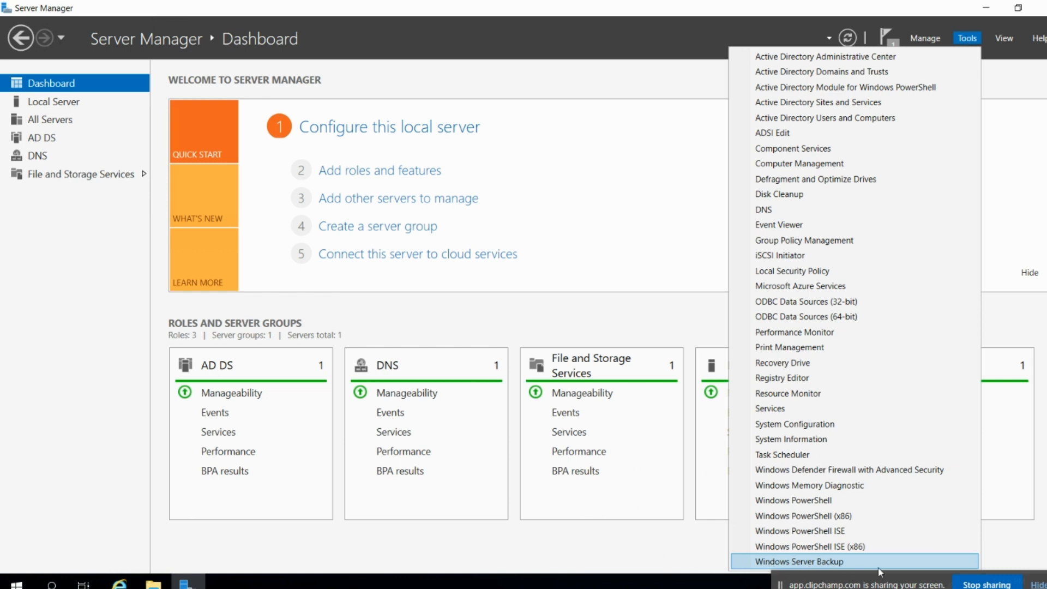
{"action": "left_click", "coordinate": [791, 561]}
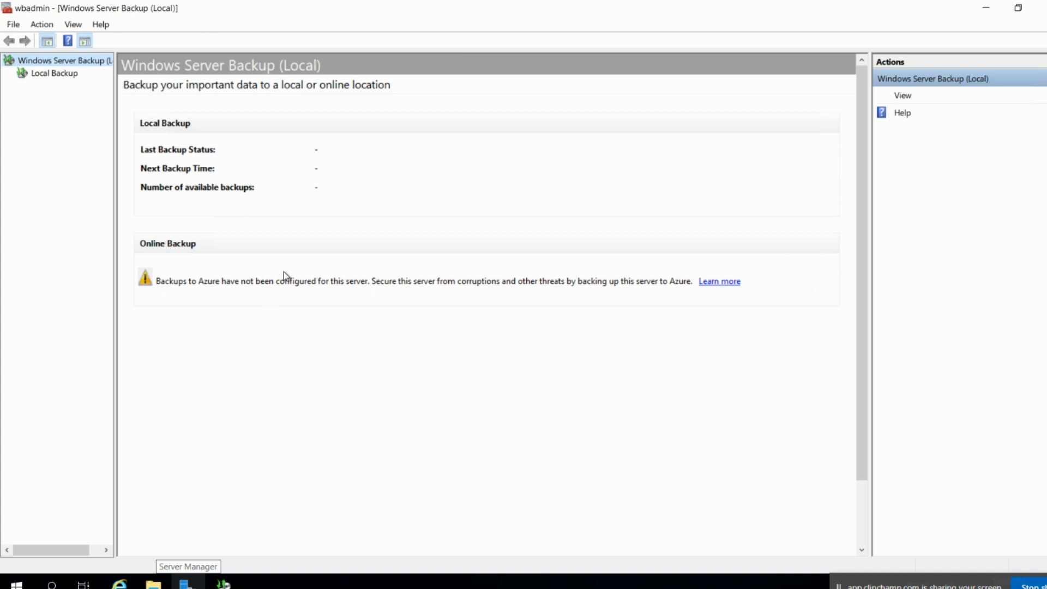
Open the Local Backup page, showing no backup configured and 0 copies.
{"action": "left_click", "coordinate": [48, 74]}
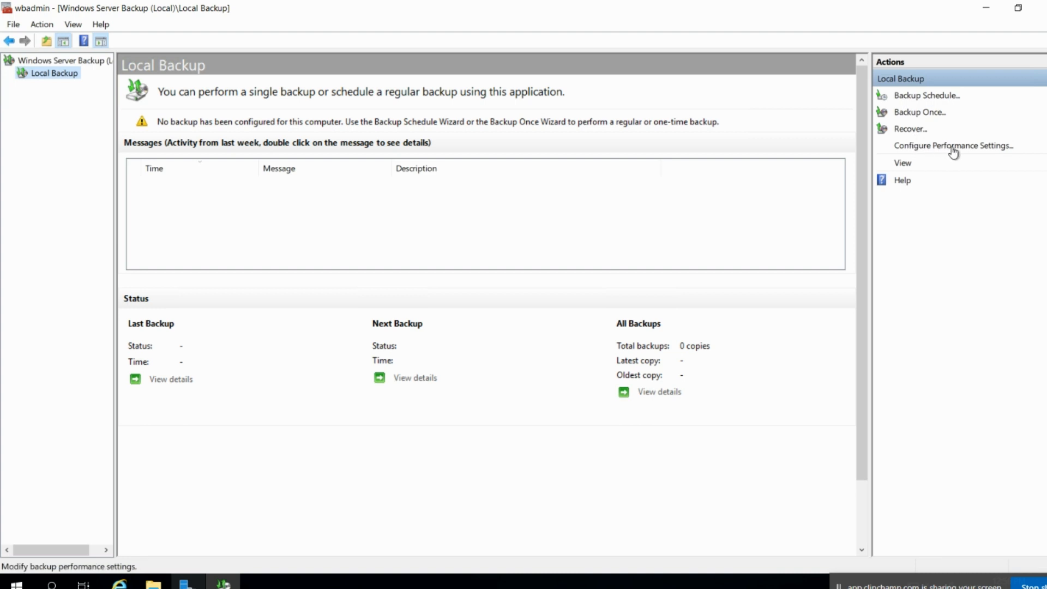
Start a Backup Once with Different options and advance to backup configuration selection.
{"action": "left_click", "coordinate": [917, 113]}
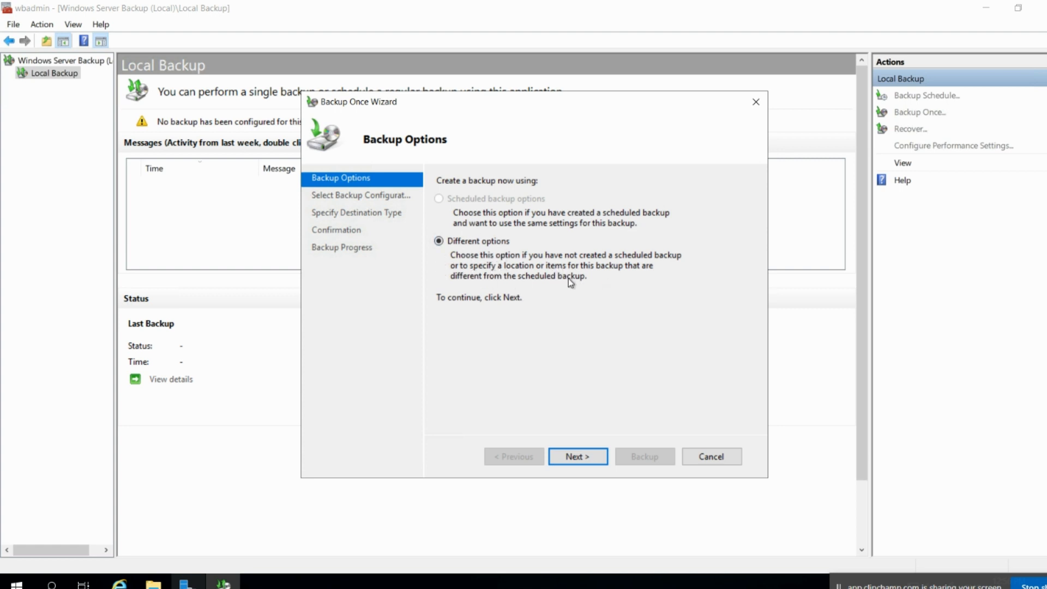
{"action": "left_click", "coordinate": [582, 457]}
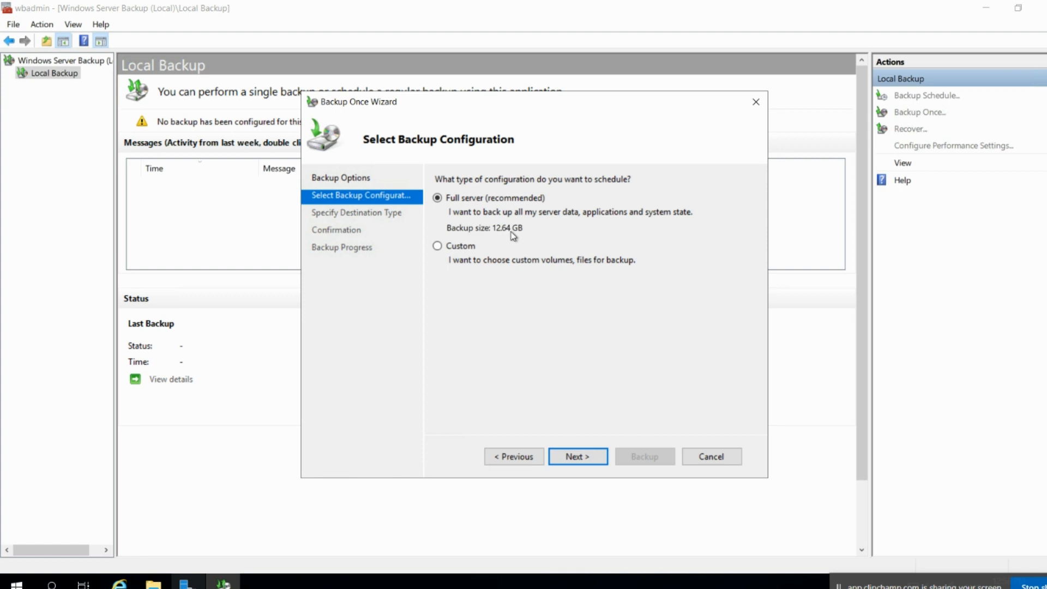
Check the Windows (C:) drive properties: 10.6 GB used, 115 GB free of 126 GB.
{"action": "mouse_move", "coordinate": [153, 582]}
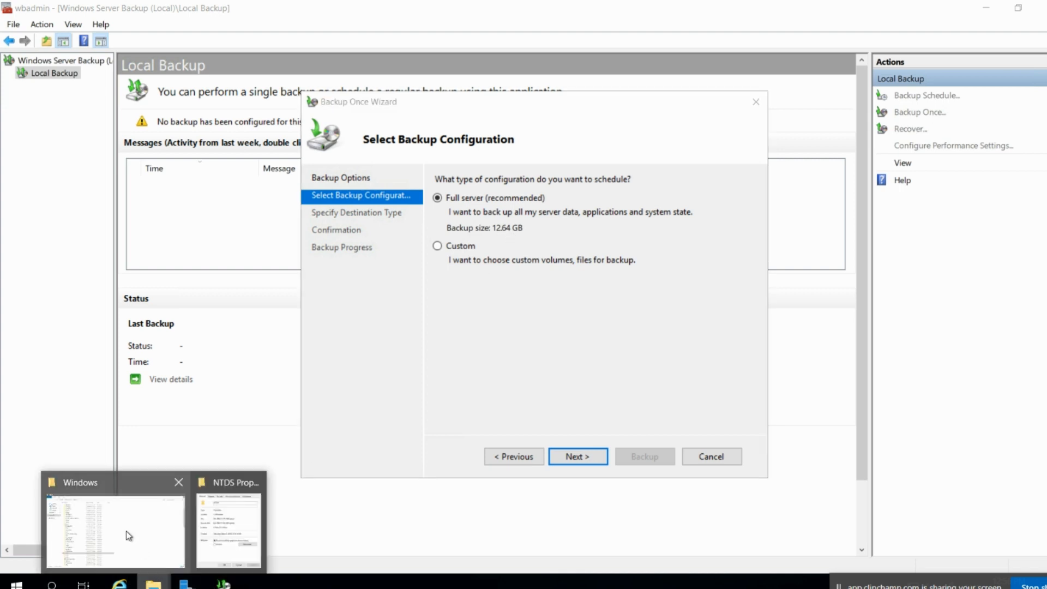
{"action": "left_click", "coordinate": [126, 533]}
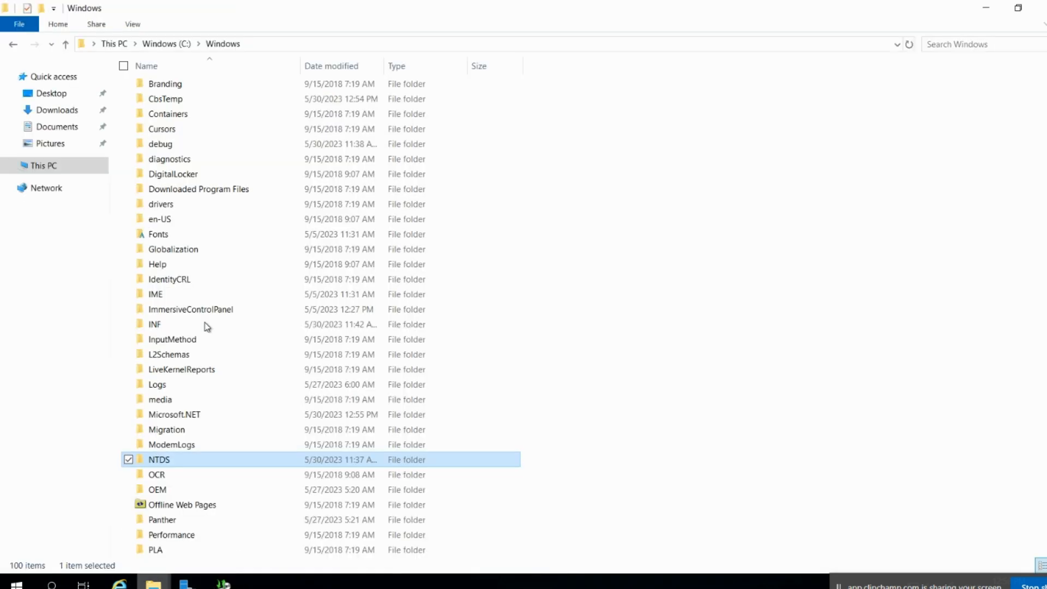
{"action": "left_click", "coordinate": [116, 44]}
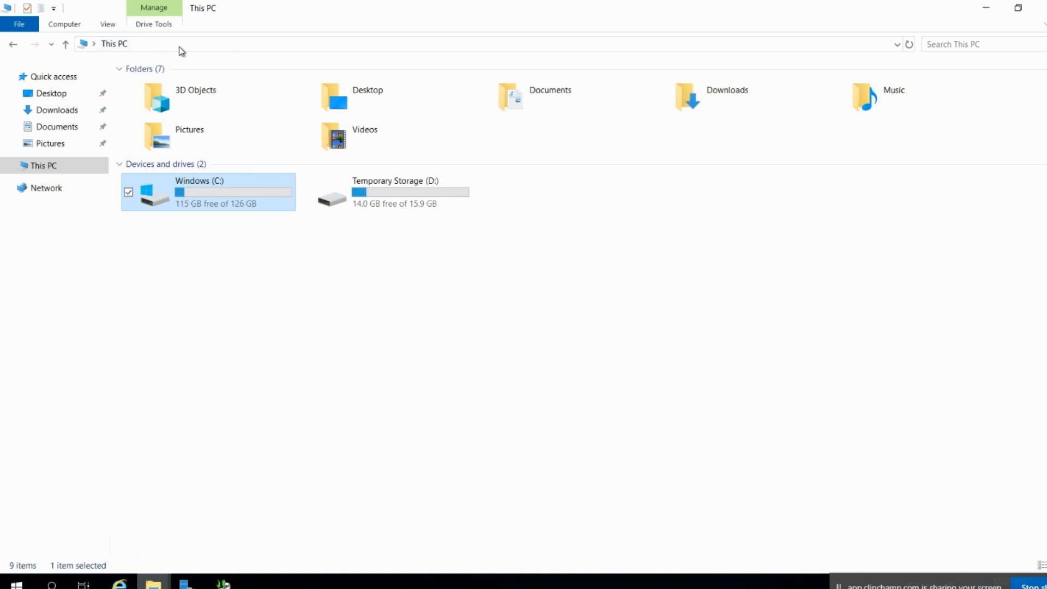
{"action": "right_click", "coordinate": [214, 205]}
{"action": "left_click", "coordinate": [93, 428]}
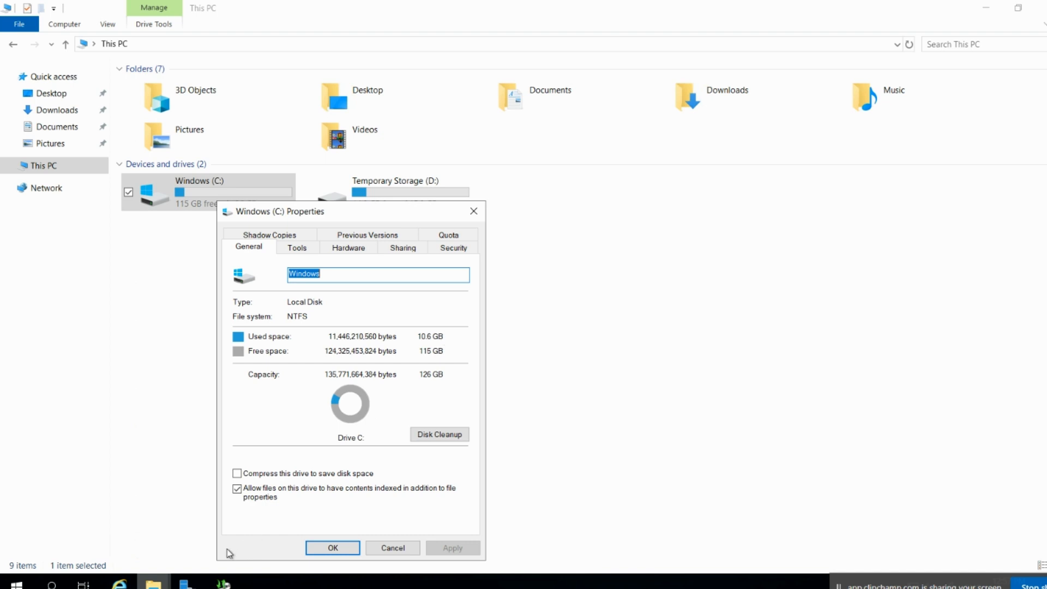
{"action": "left_click", "coordinate": [222, 582]}
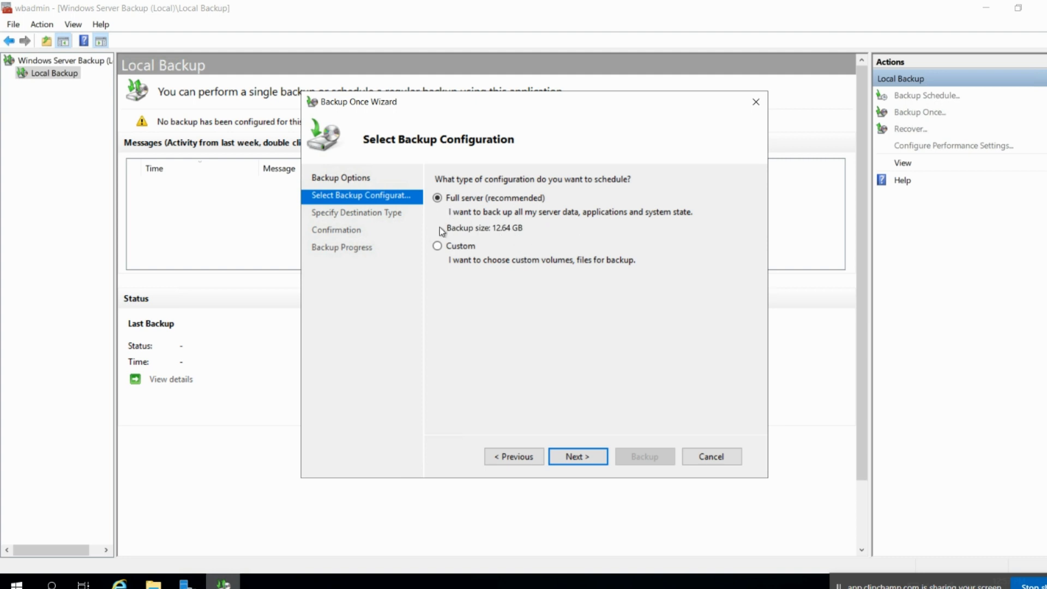
Accept the Full server configuration and keep Local drives as the destination type.
{"action": "left_click", "coordinate": [585, 455]}
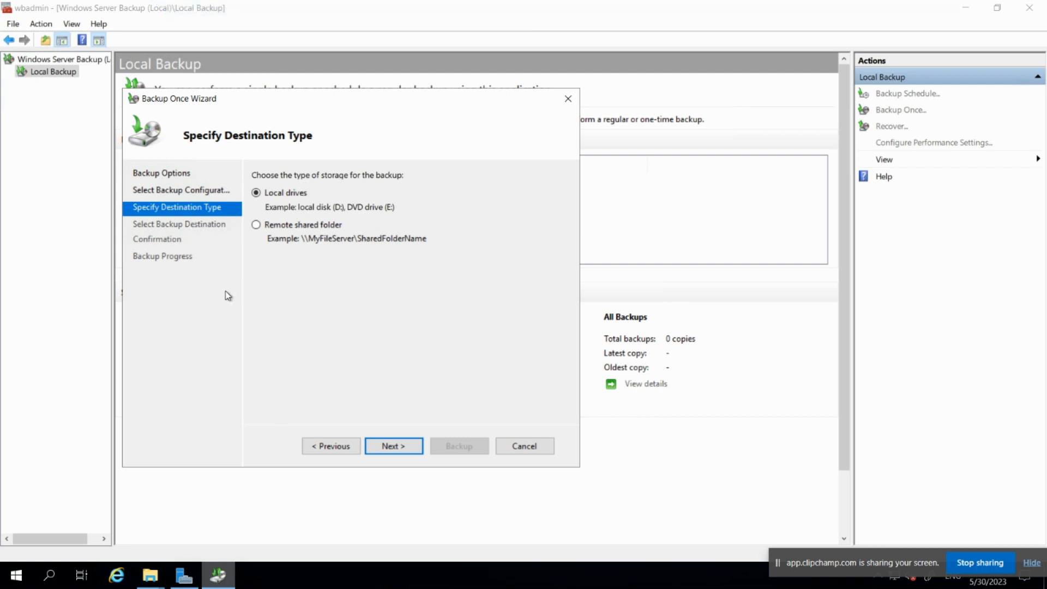
{"action": "left_click", "coordinate": [256, 225]}
{"action": "left_click", "coordinate": [256, 193]}
Rename the New Volume (E:) drive to 'Backup' in This PC.
{"action": "mouse_move", "coordinate": [157, 580]}
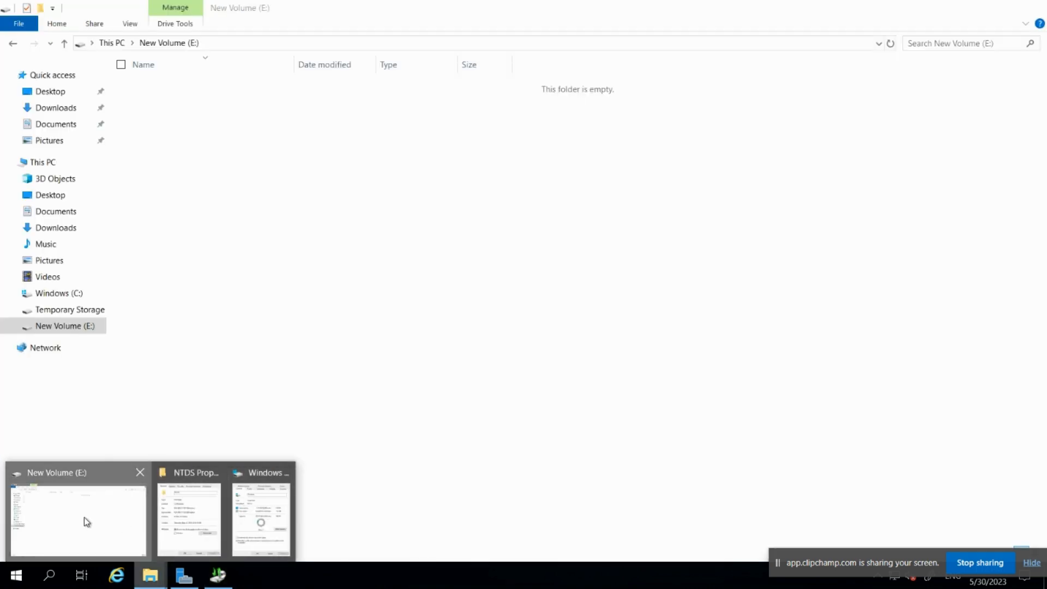
{"action": "left_click", "coordinate": [84, 516]}
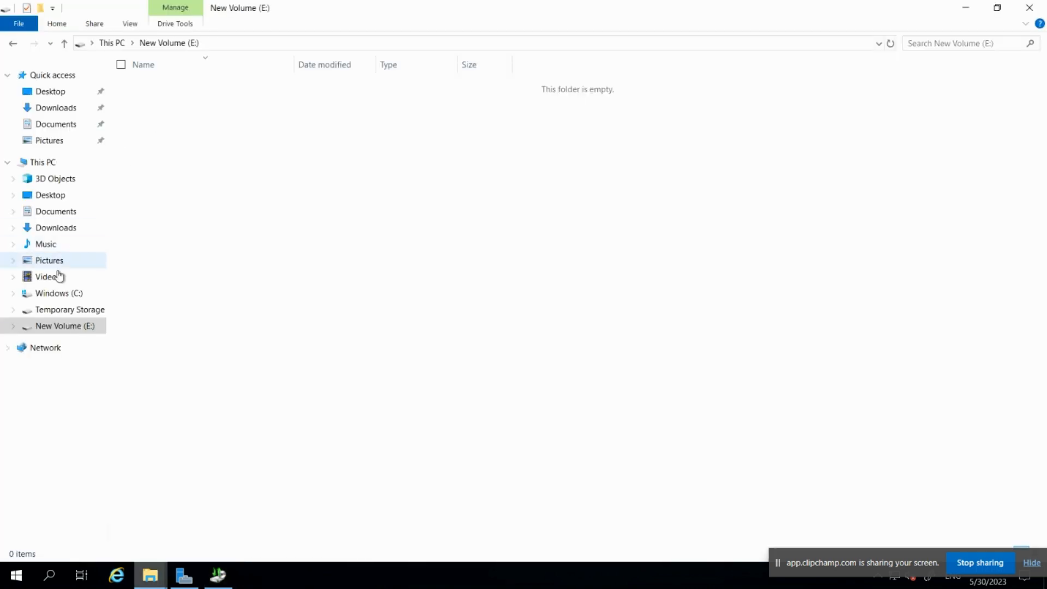
{"action": "left_click", "coordinate": [44, 163]}
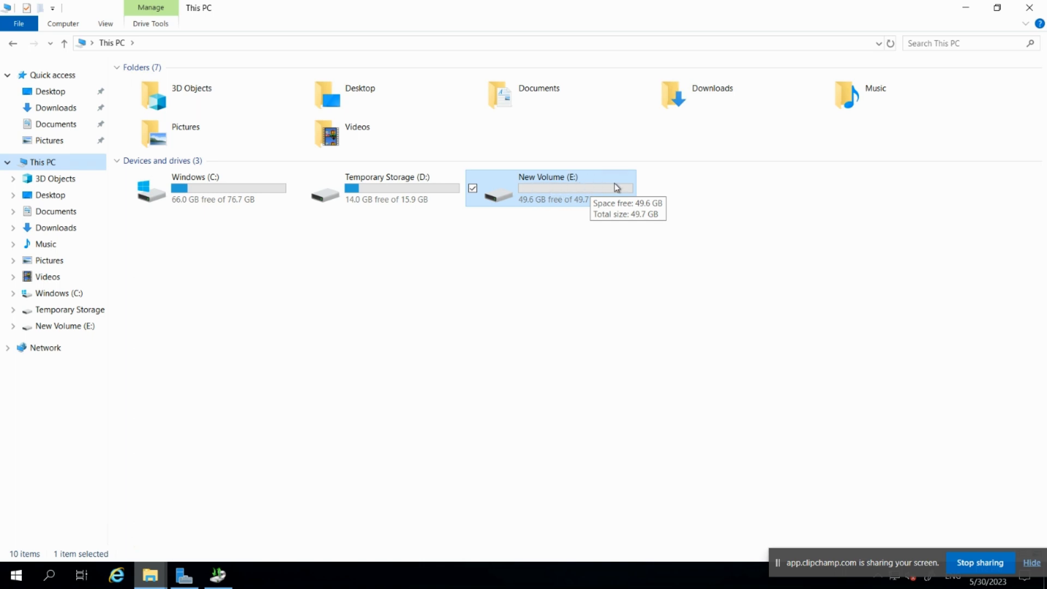
{"action": "right_click", "coordinate": [569, 186]}
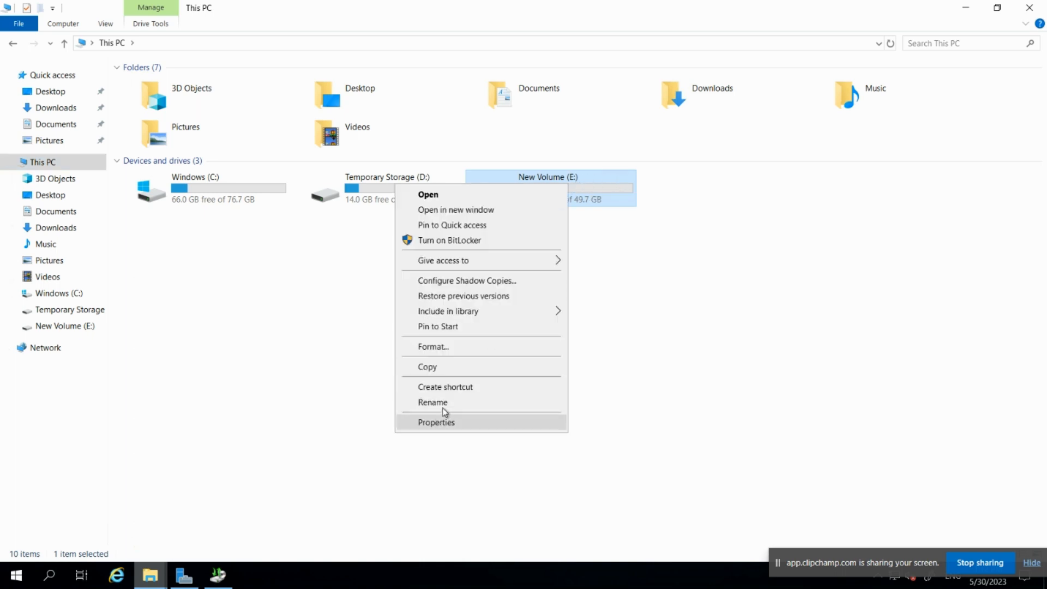
{"action": "left_click", "coordinate": [444, 406]}
{"action": "type", "text": "Backu[p"}
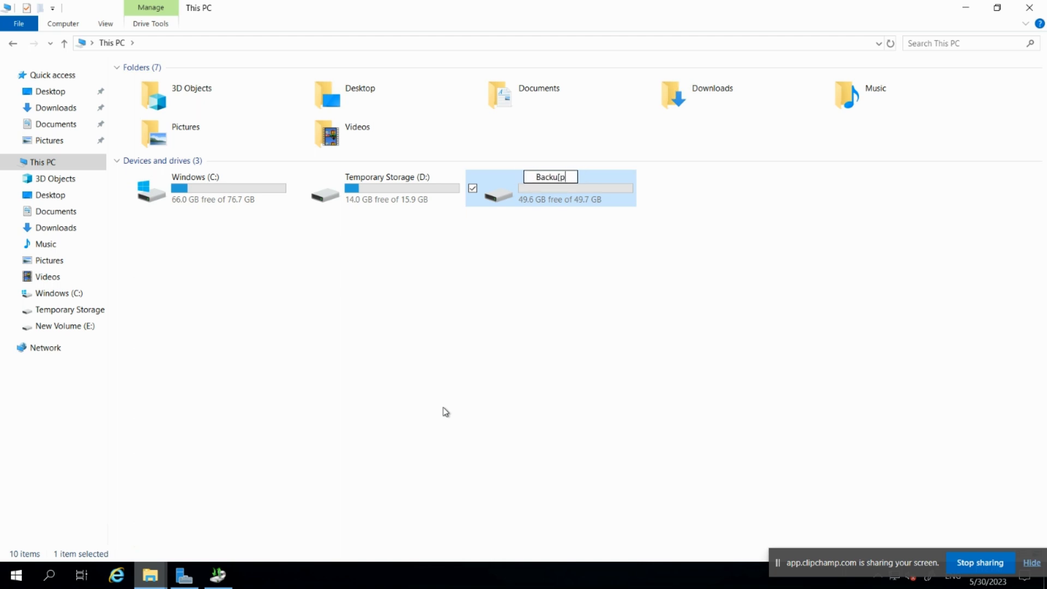
{"action": "key", "text": "BackSpace"}
{"action": "key", "text": "BackSpace"}
{"action": "type", "text": "p"}
{"action": "left_click", "coordinate": [445, 411]}
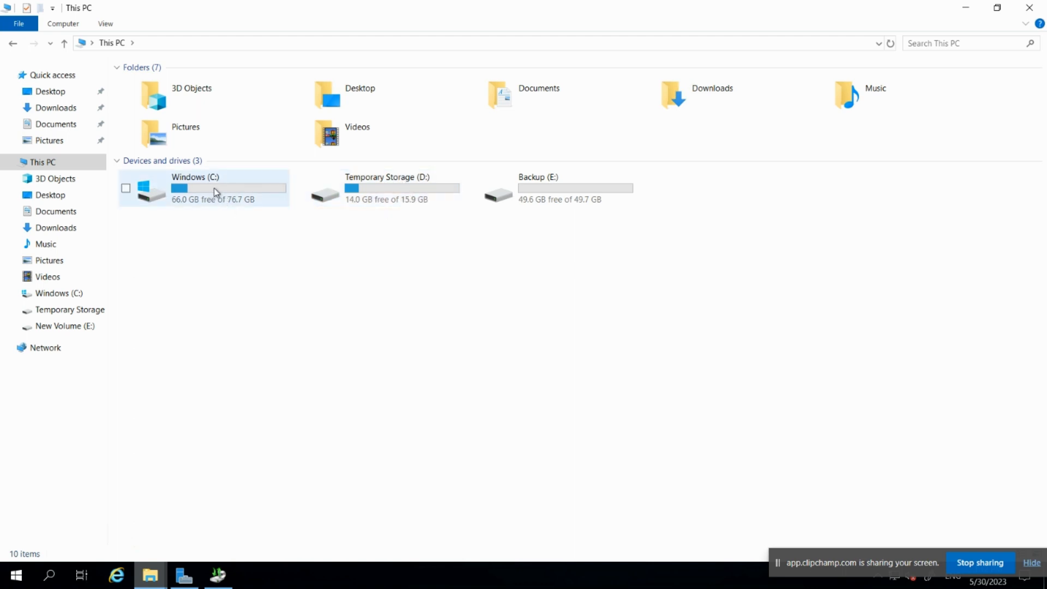
{"action": "left_click", "coordinate": [585, 195]}
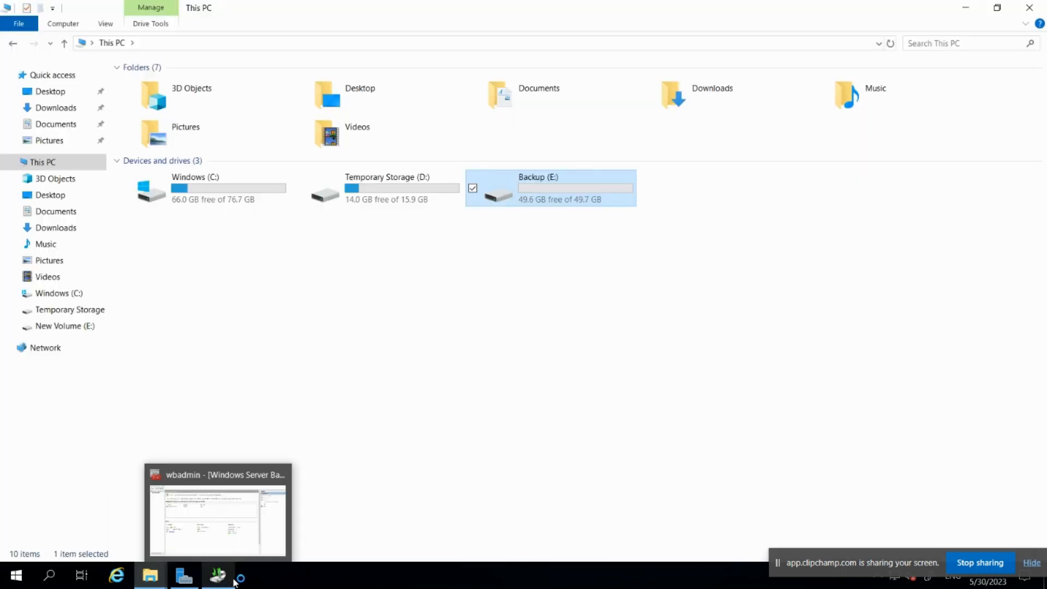
Choose New Volume (E:) as the one-time backup's destination volume.
{"action": "left_click", "coordinate": [218, 575]}
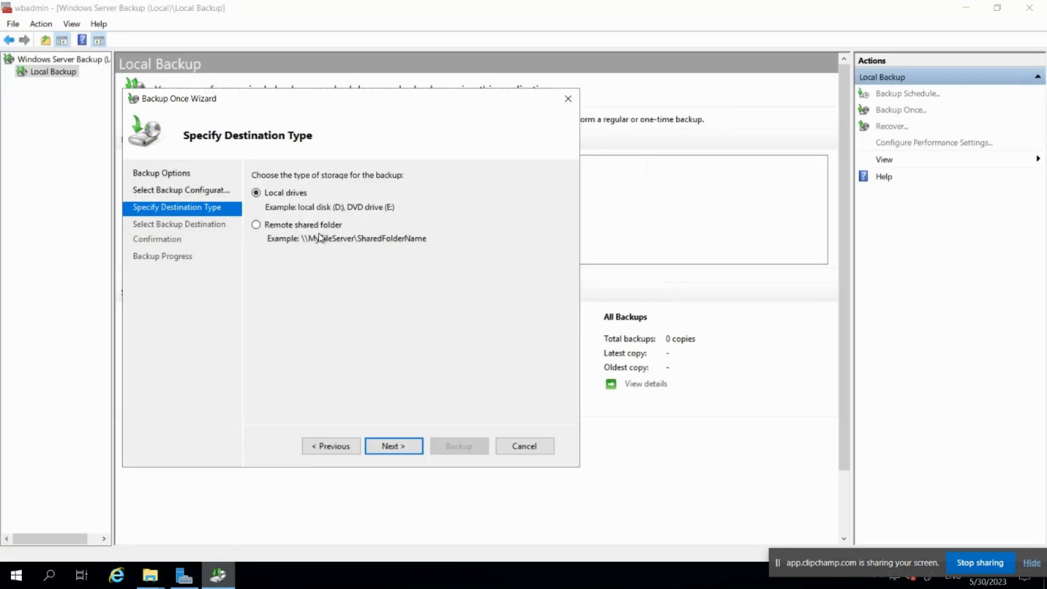
{"action": "left_click", "coordinate": [393, 446]}
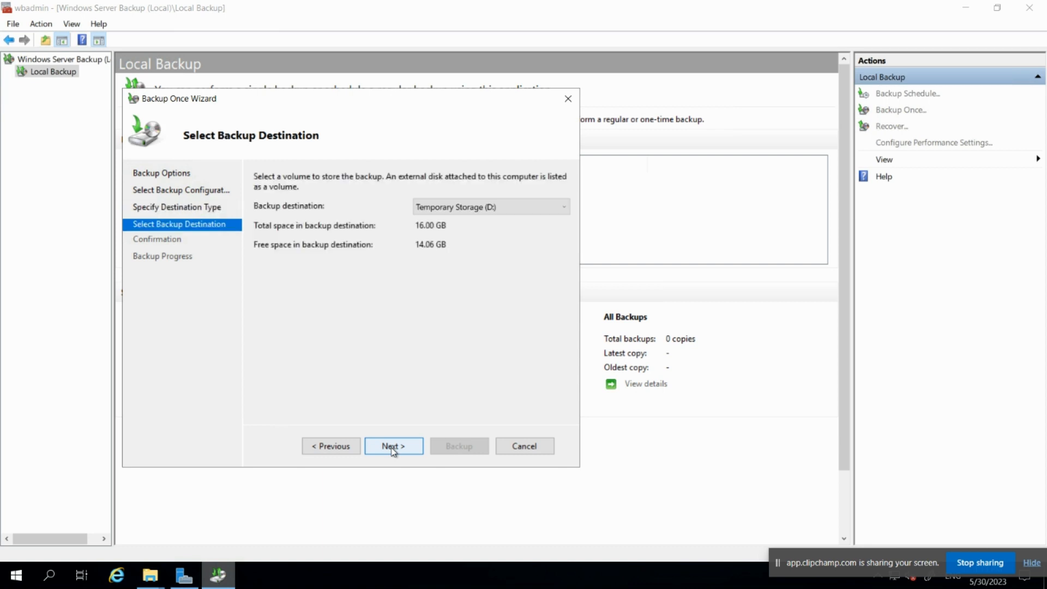
{"action": "left_click", "coordinate": [508, 210]}
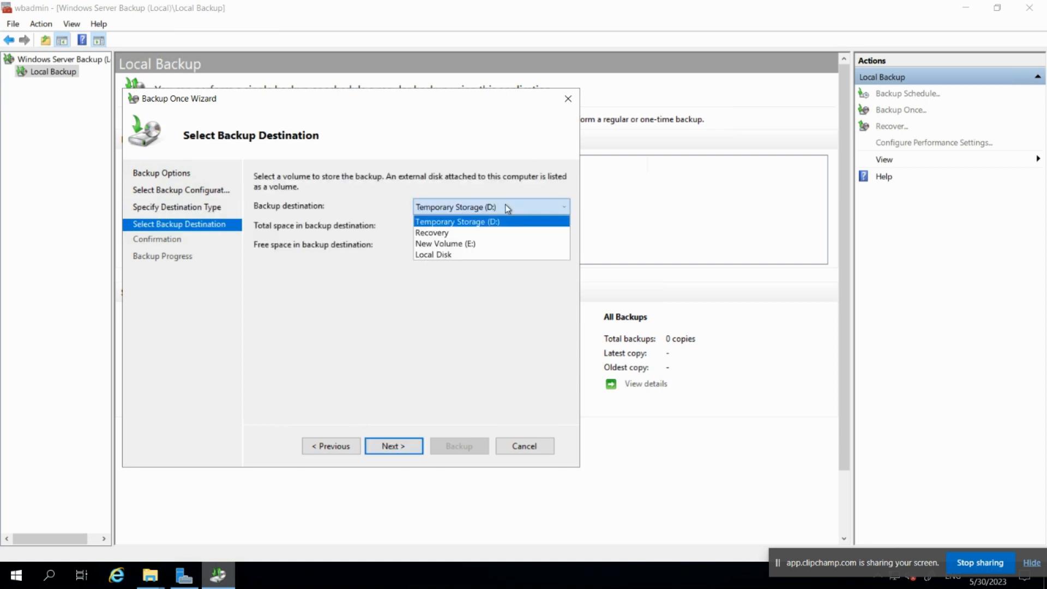
{"action": "left_click", "coordinate": [465, 246]}
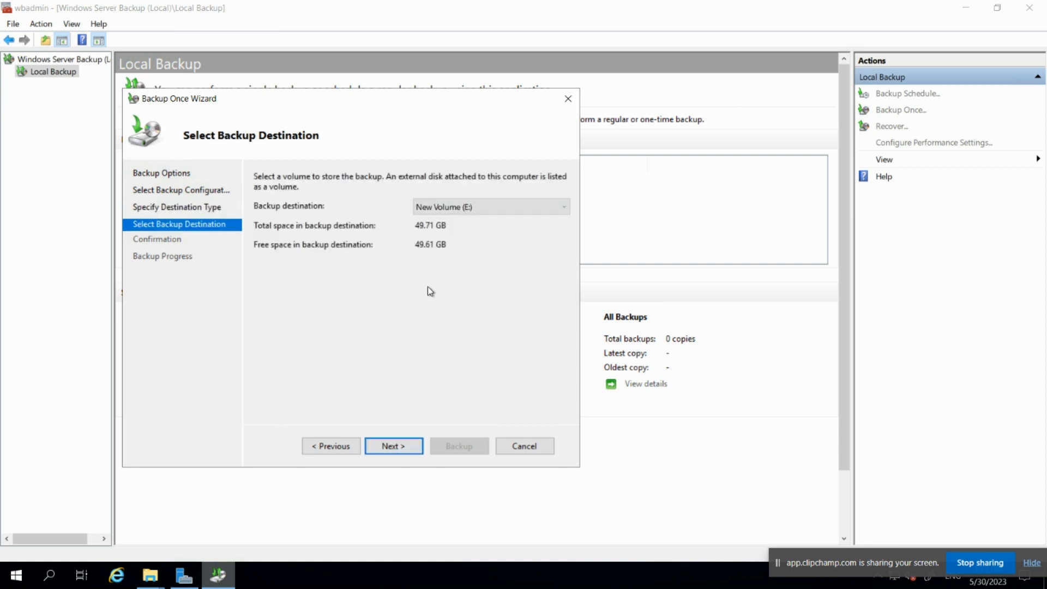
{"action": "left_click", "coordinate": [400, 447]}
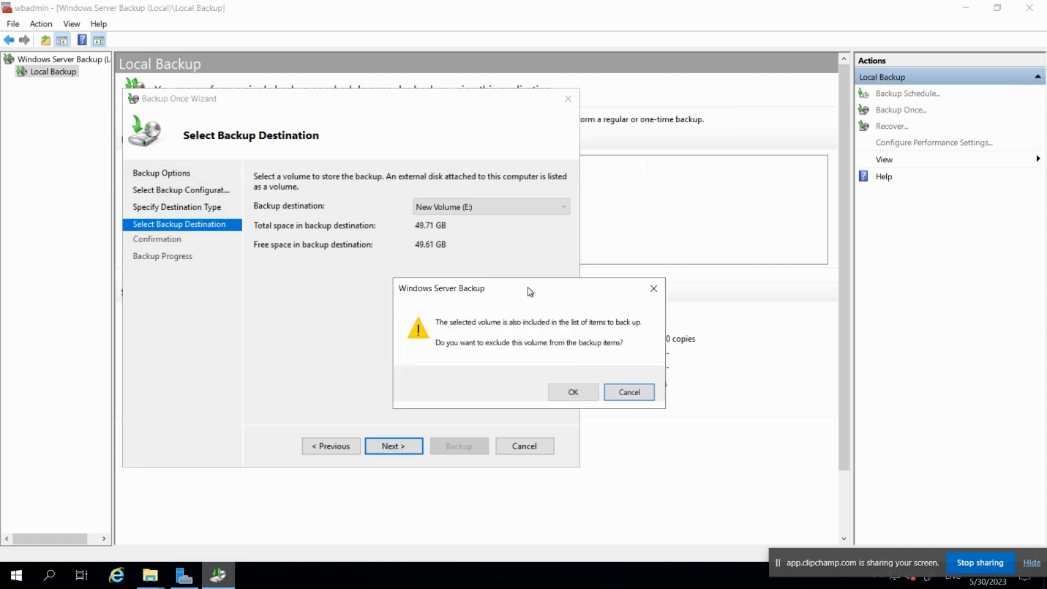
Accept excluding the destination volume and storing the backup on the same disk.
{"action": "left_click_drag", "start_coordinate": [528, 290], "coordinate": [494, 265]}
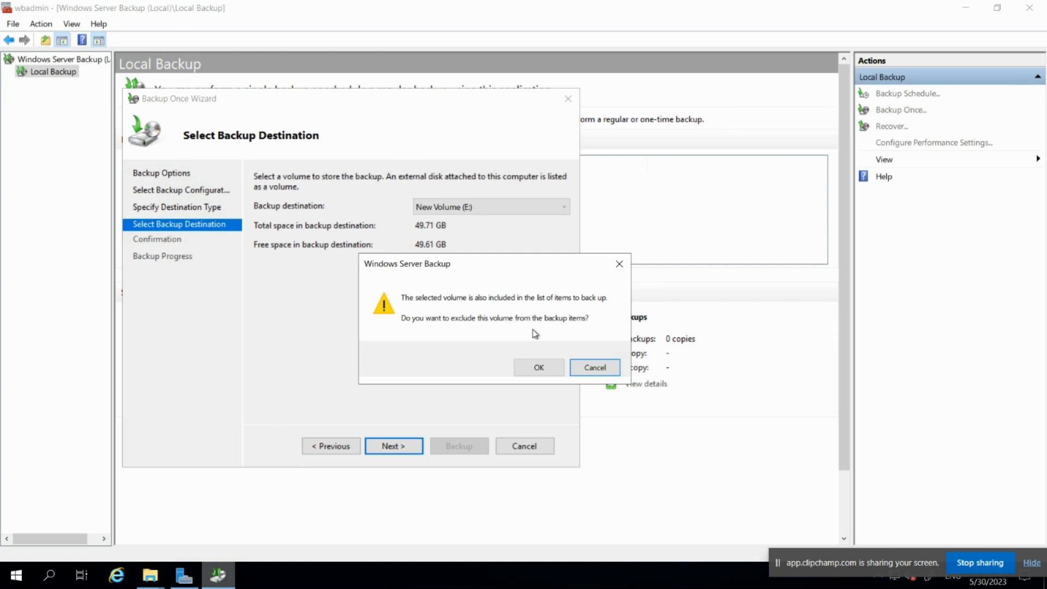
{"action": "left_click", "coordinate": [538, 367]}
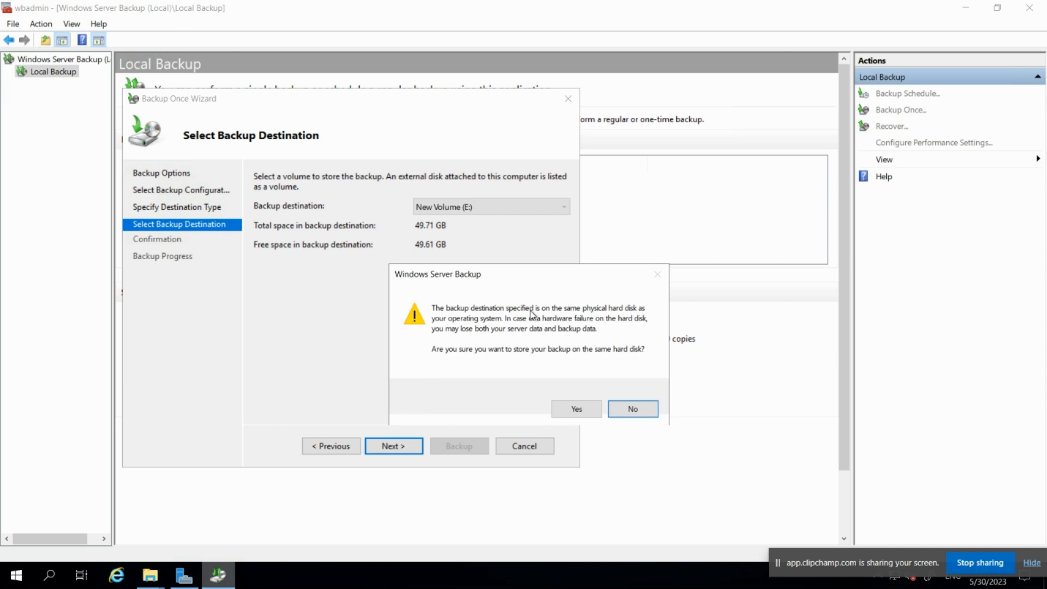
{"action": "left_click", "coordinate": [575, 409]}
{"action": "left_click_drag", "start_coordinate": [387, 408], "coordinate": [297, 306]}
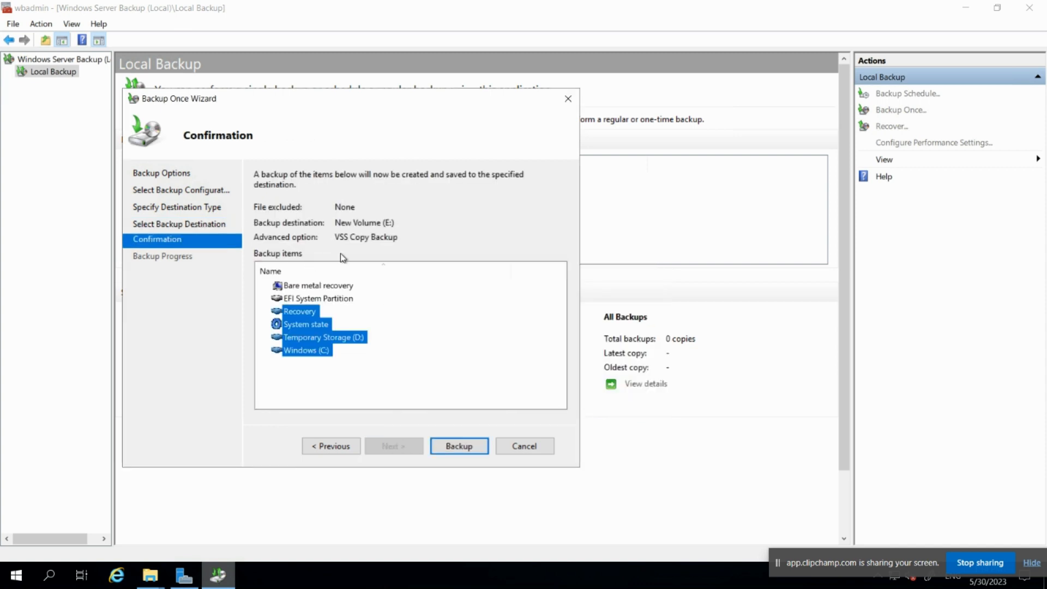
Review the items (Bare metal recovery, EFI, Recovery, System state, D:, C:) and start the backup.
{"action": "left_click", "coordinate": [316, 285]}
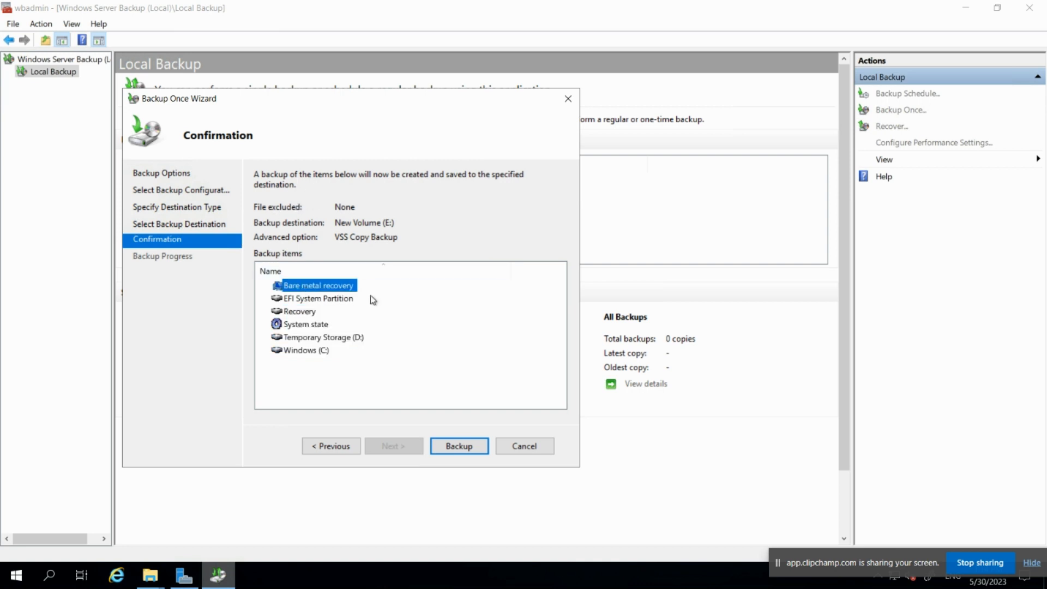
{"action": "left_click", "coordinate": [300, 300]}
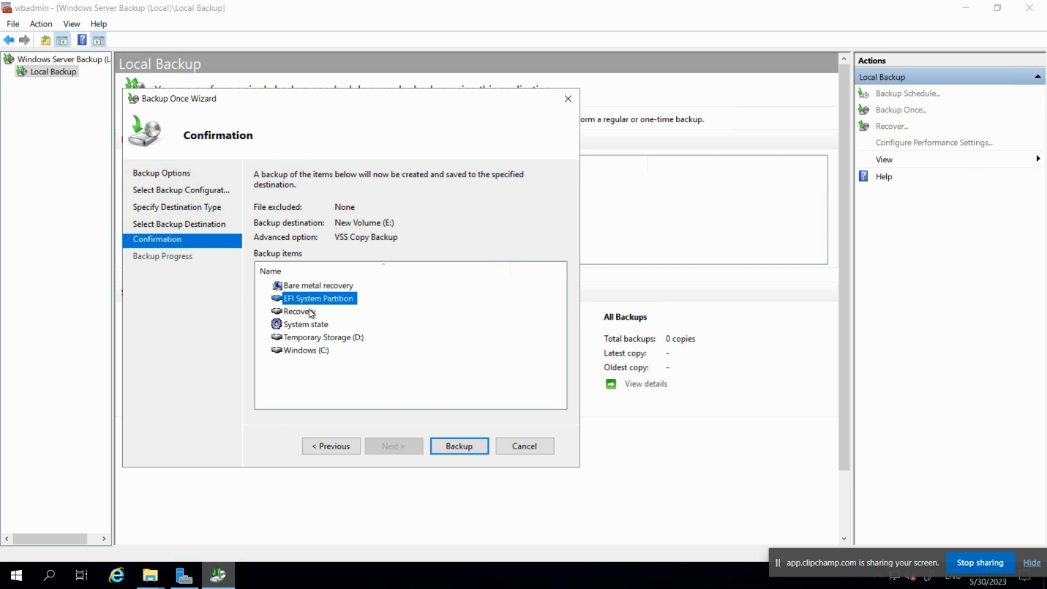
{"action": "left_click", "coordinate": [297, 314]}
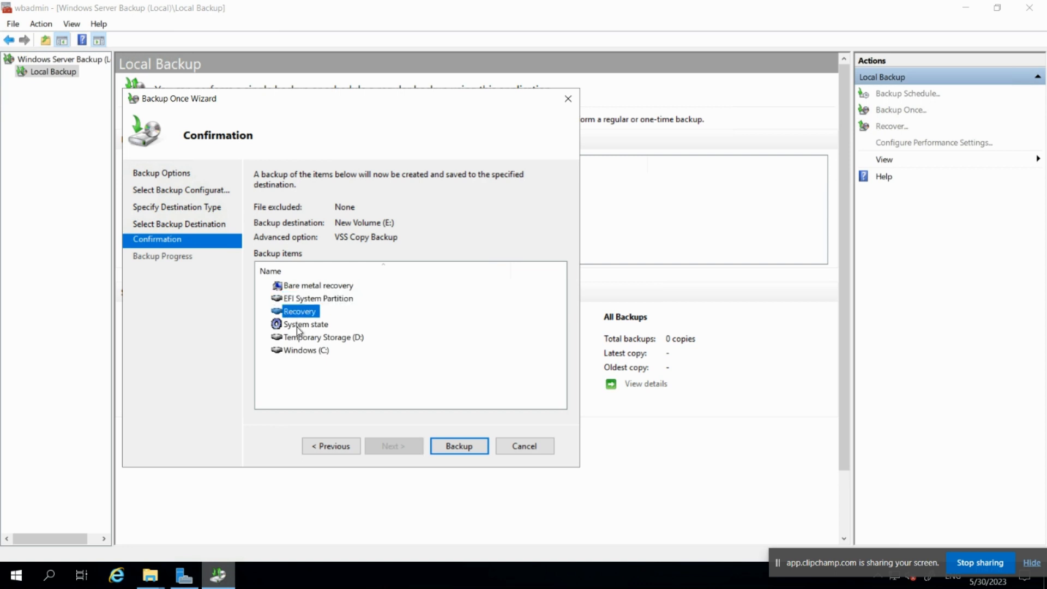
{"action": "left_click", "coordinate": [301, 326]}
{"action": "left_click", "coordinate": [305, 341]}
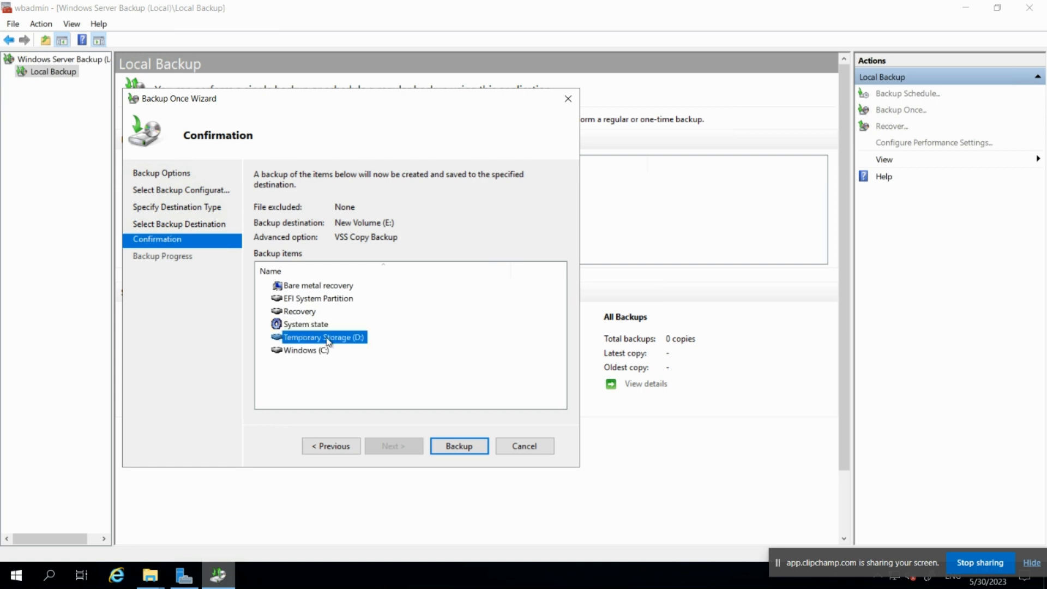
{"action": "left_click", "coordinate": [299, 350]}
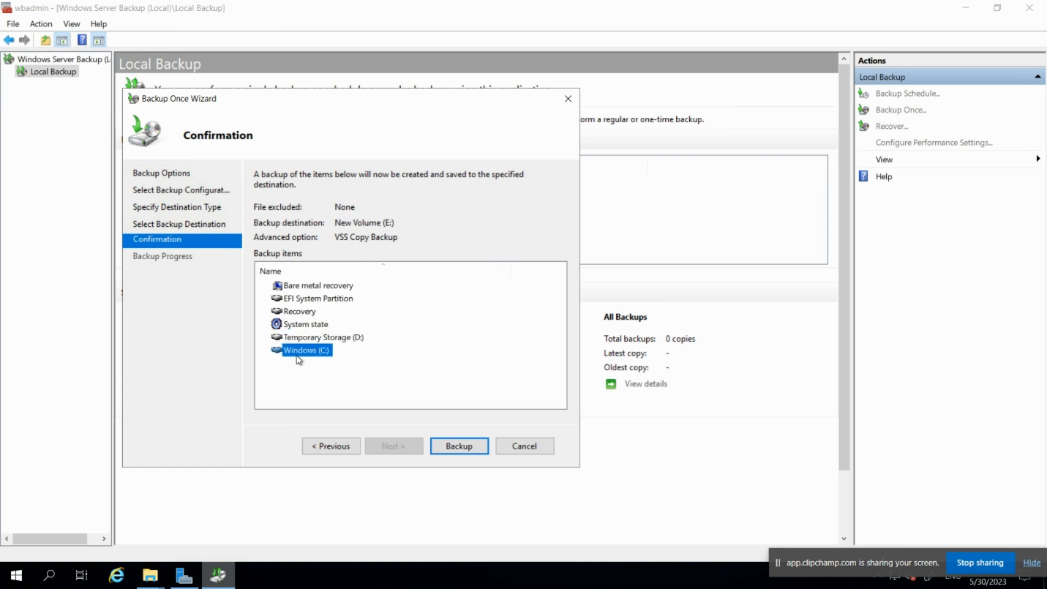
{"action": "left_click", "coordinate": [325, 341]}
{"action": "left_click", "coordinate": [313, 352]}
{"action": "left_click", "coordinate": [325, 341]}
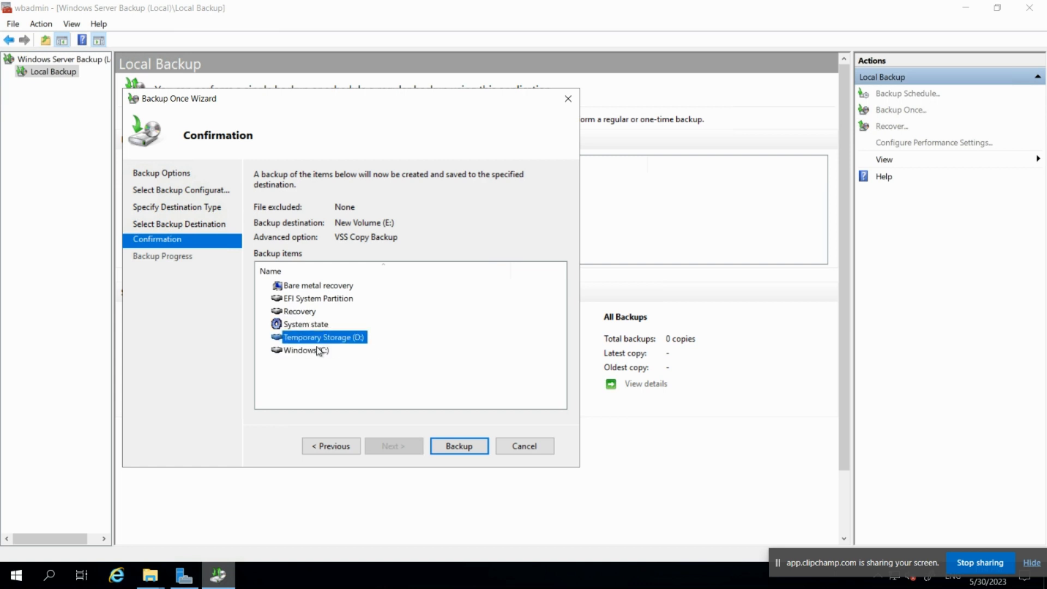
{"action": "left_click", "coordinate": [317, 351]}
{"action": "left_click", "coordinate": [328, 338]}
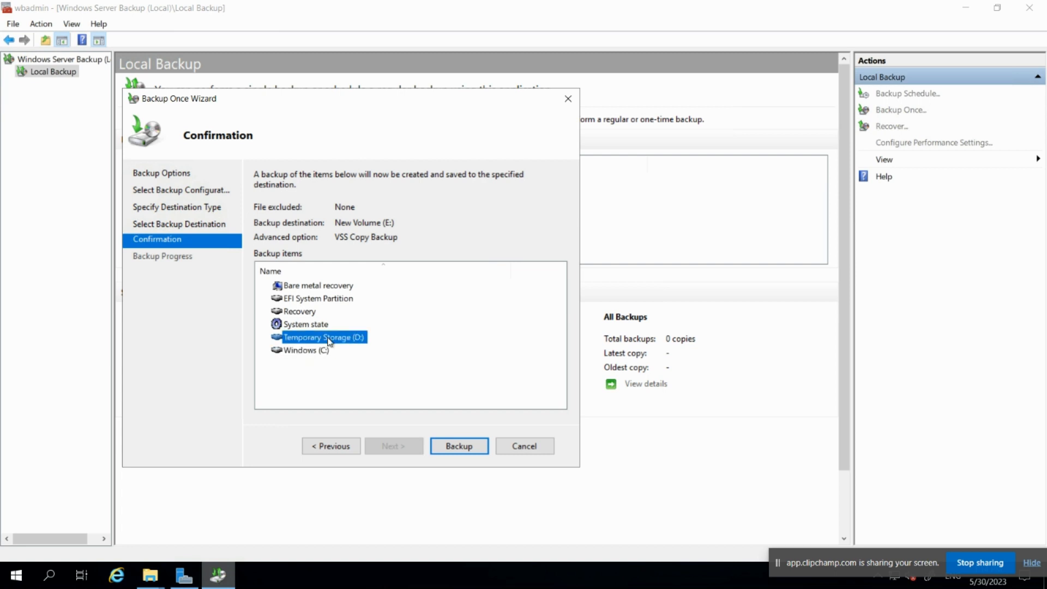
{"action": "left_click", "coordinate": [448, 446]}
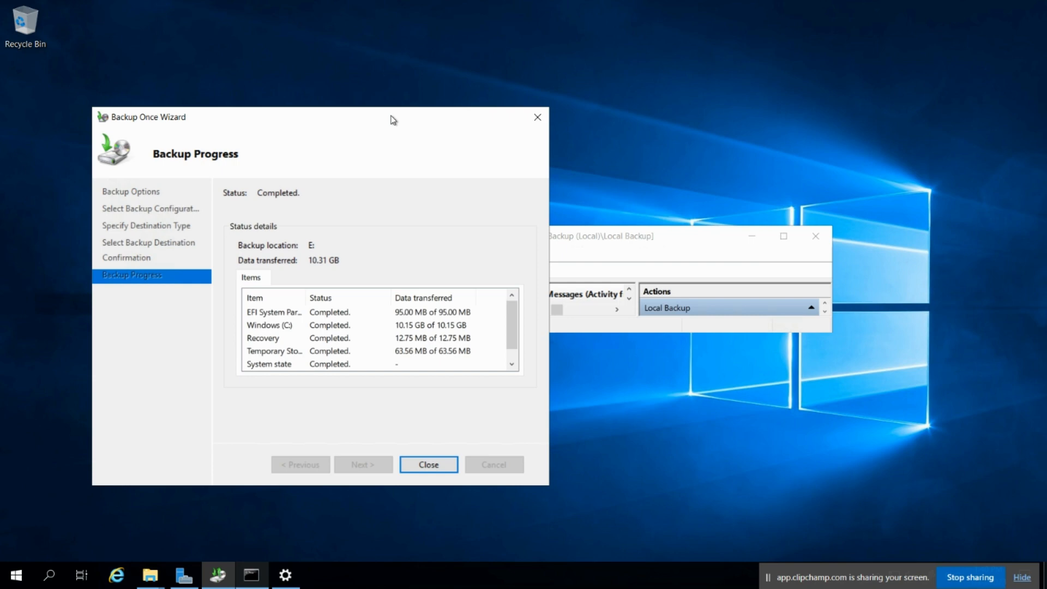
Close the wizard once the 10.31 GB backup to E: shows every item Completed.
{"action": "left_click", "coordinate": [428, 470]}
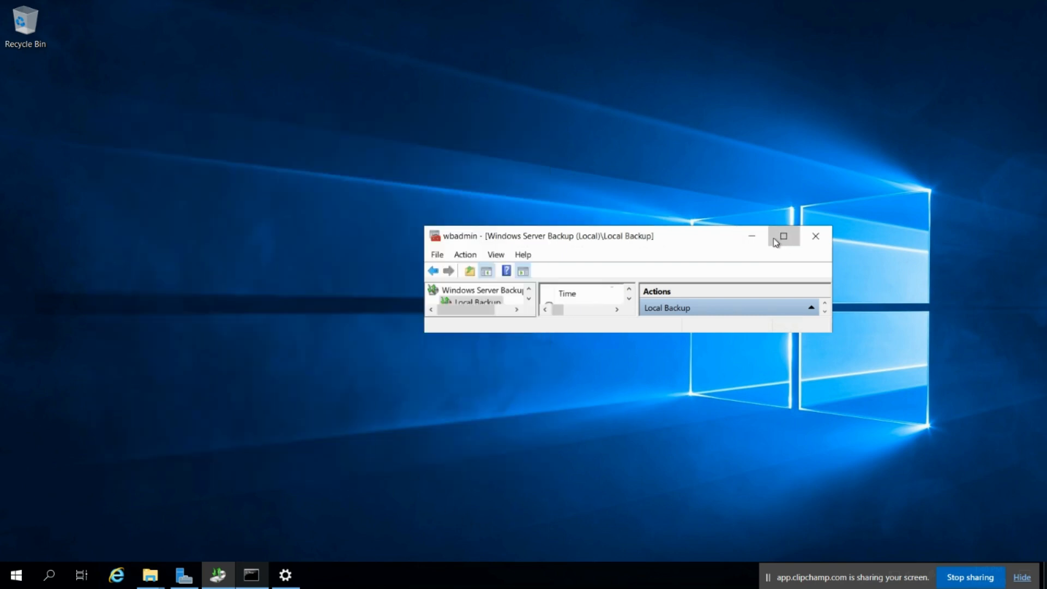
Open the successful 1:14 PM backup's details: 10.31 GB to E:, every item Completed.
{"action": "left_click", "coordinate": [776, 242]}
{"action": "left_click", "coordinate": [231, 92]}
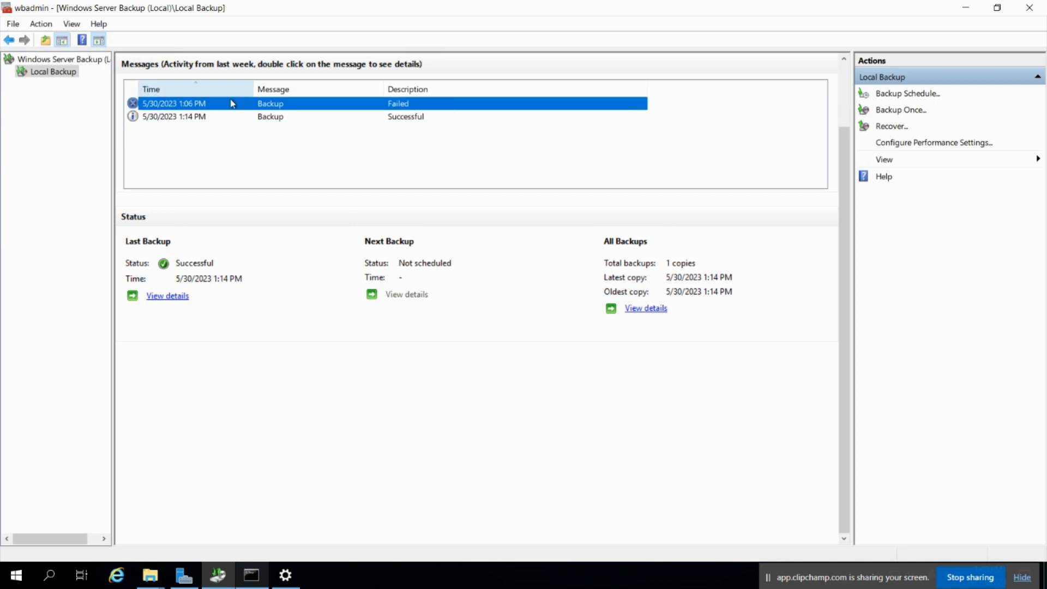
{"action": "double_click", "coordinate": [339, 118]}
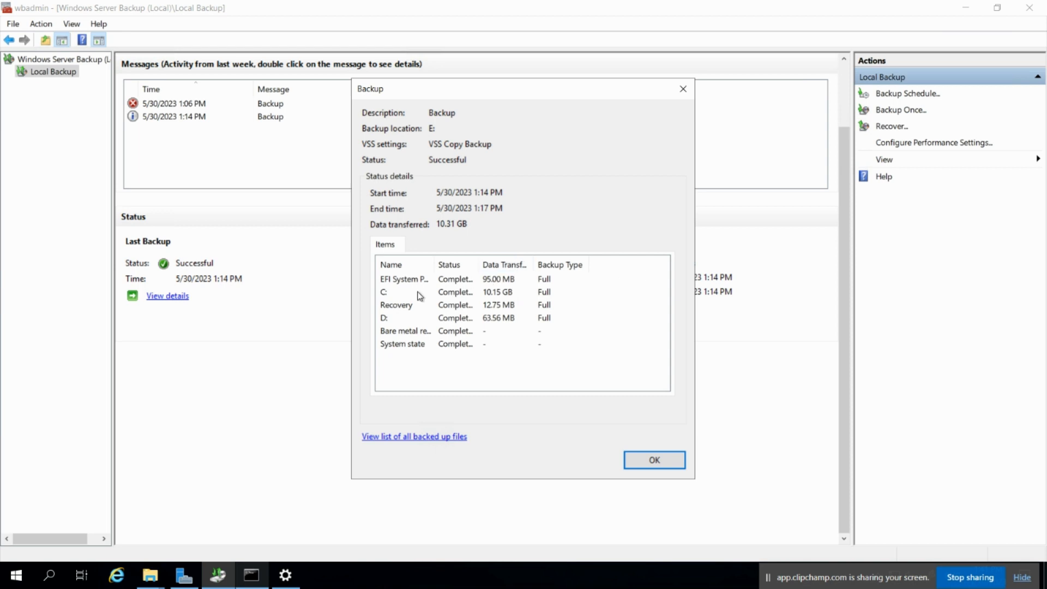
{"action": "double_click", "coordinate": [485, 265]}
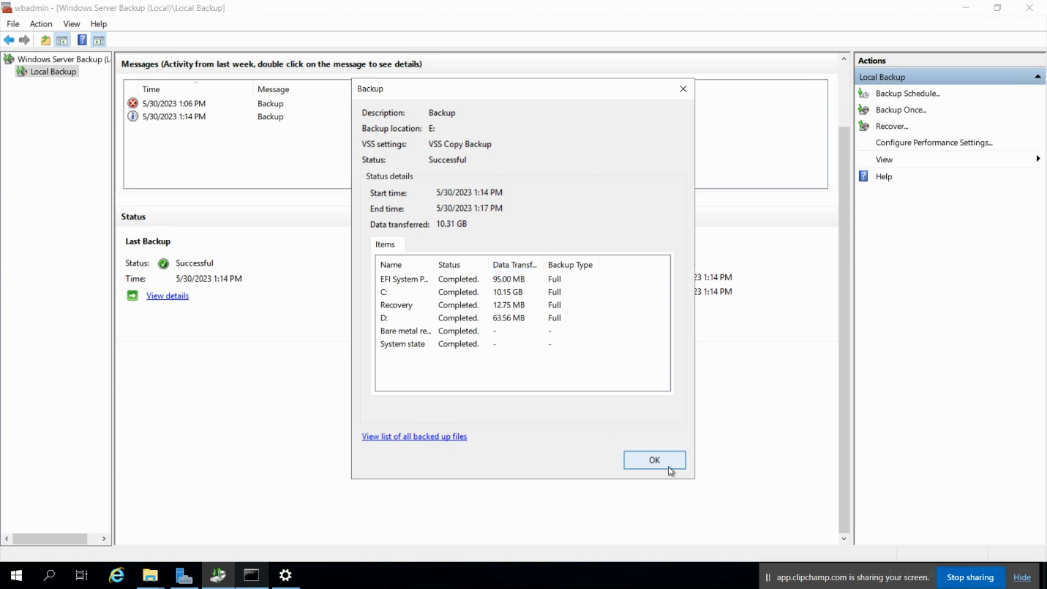
{"action": "left_click", "coordinate": [150, 576]}
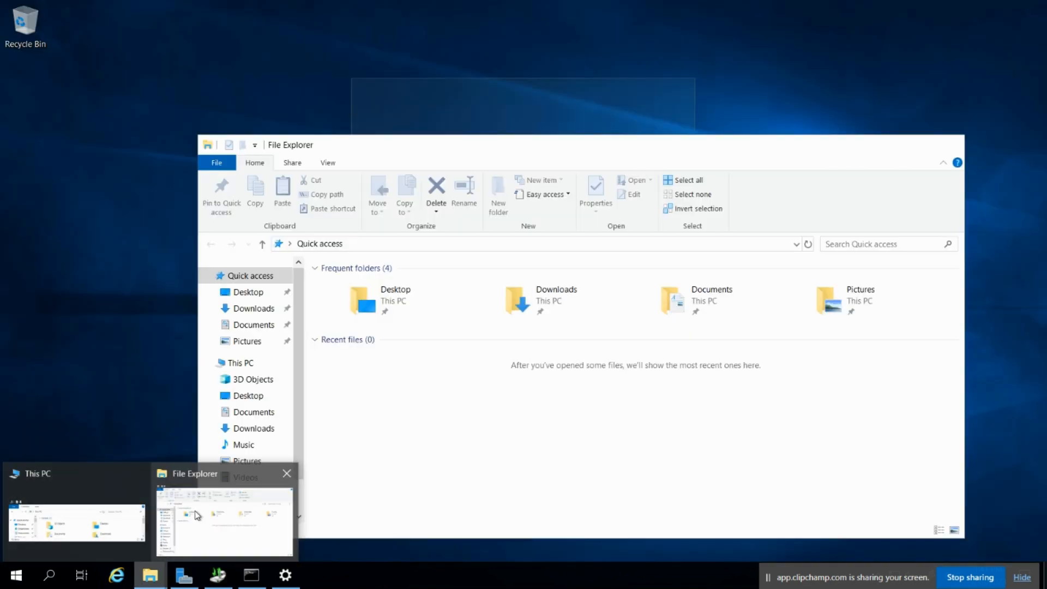
Browse to E:\WindowsImageBackup\DC01 to confirm the 10.2 GB backup folder, then close Explorer.
{"action": "left_click", "coordinate": [194, 522]}
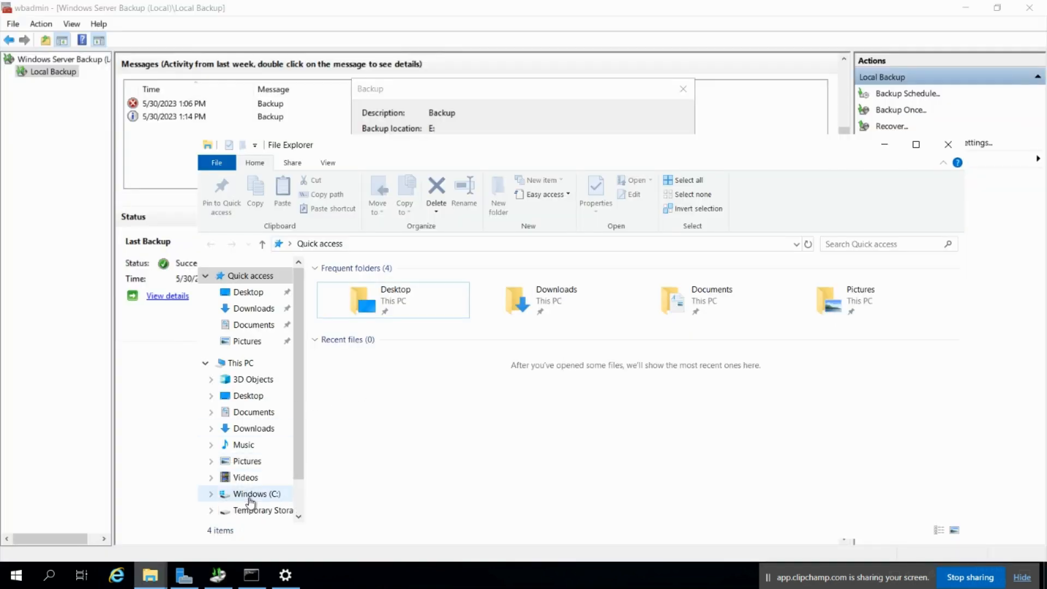
{"action": "left_click", "coordinate": [240, 364]}
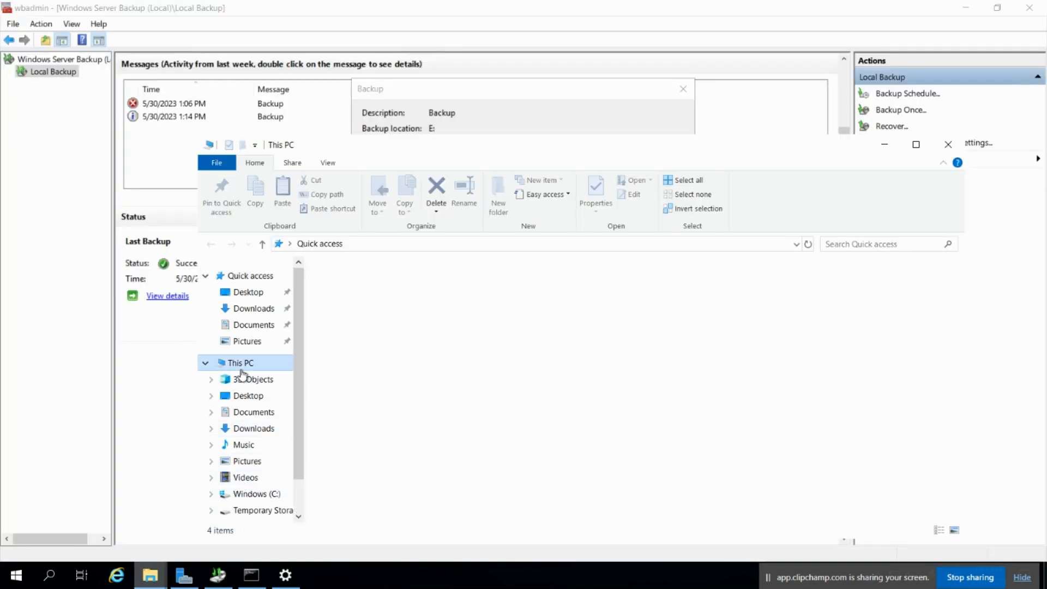
{"action": "double_click", "coordinate": [763, 427]}
{"action": "double_click", "coordinate": [371, 287]}
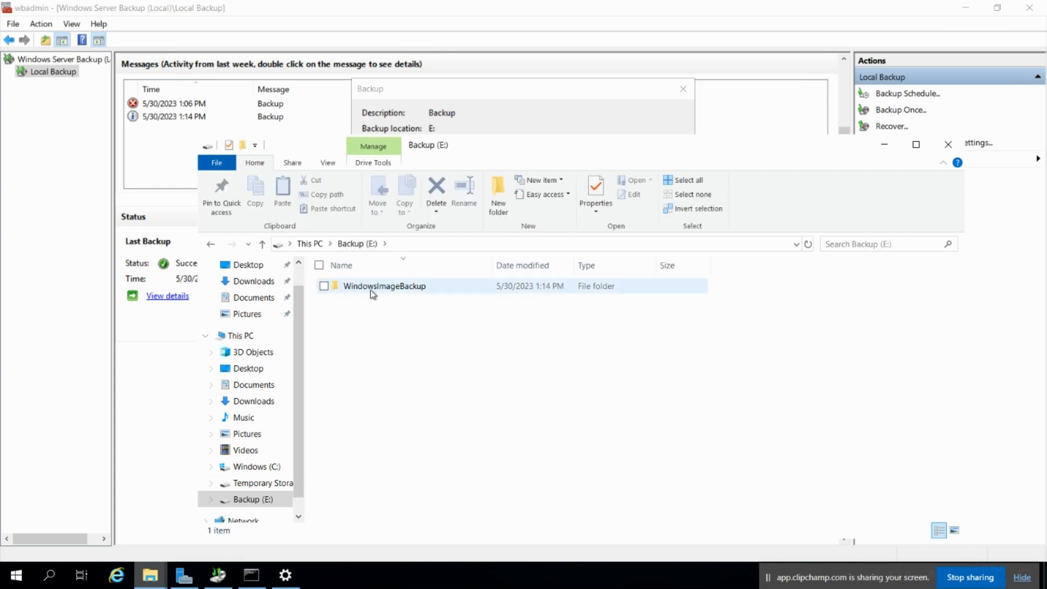
{"action": "double_click", "coordinate": [398, 294]}
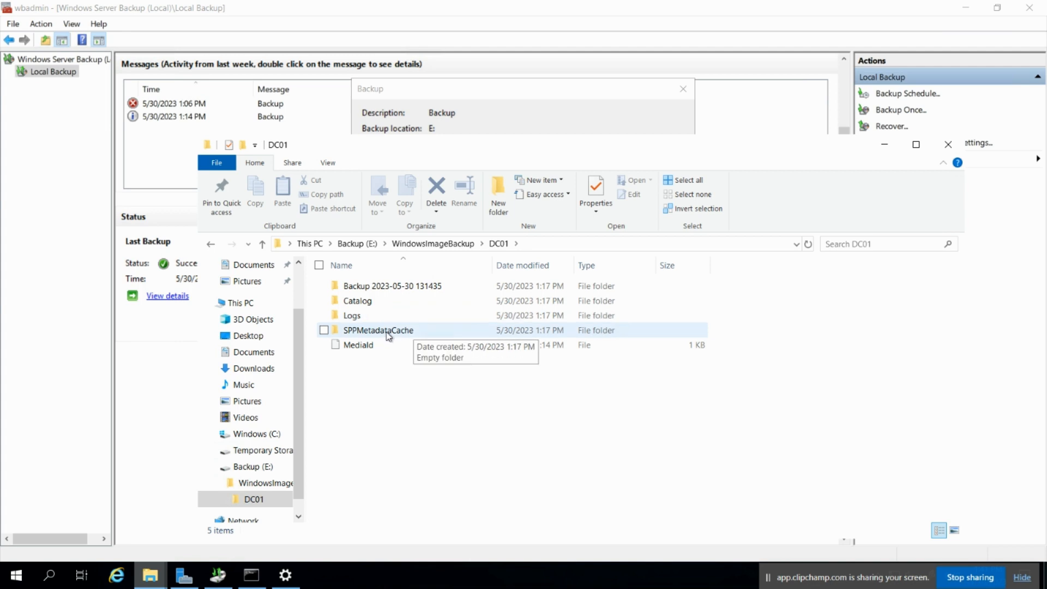
{"action": "left_click", "coordinate": [950, 150]}
Close the backup details dialog and return to the remote server session.
{"action": "left_click", "coordinate": [684, 91]}
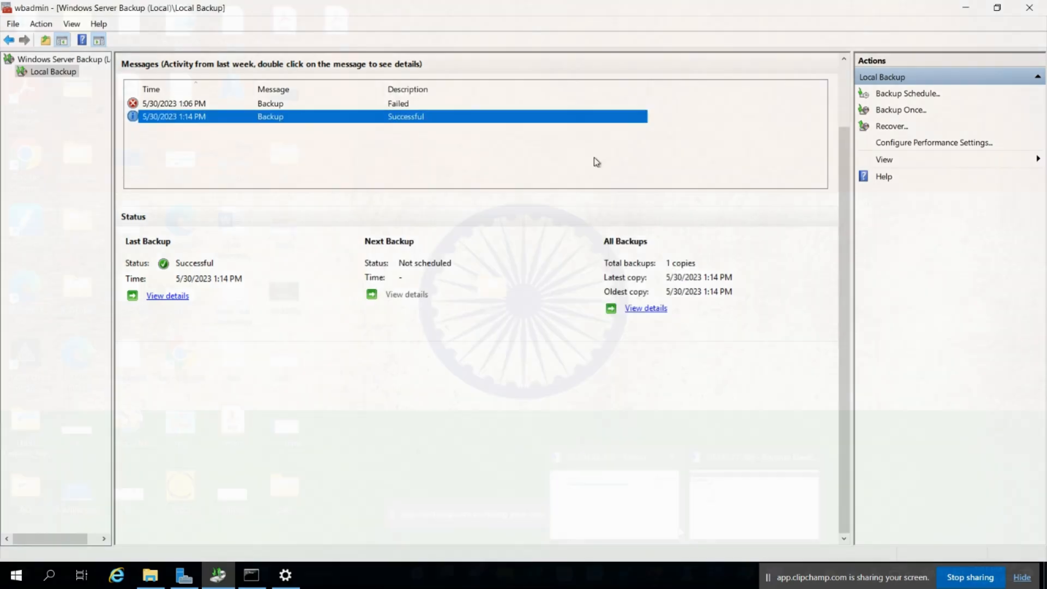
{"action": "left_click", "coordinate": [645, 511]}
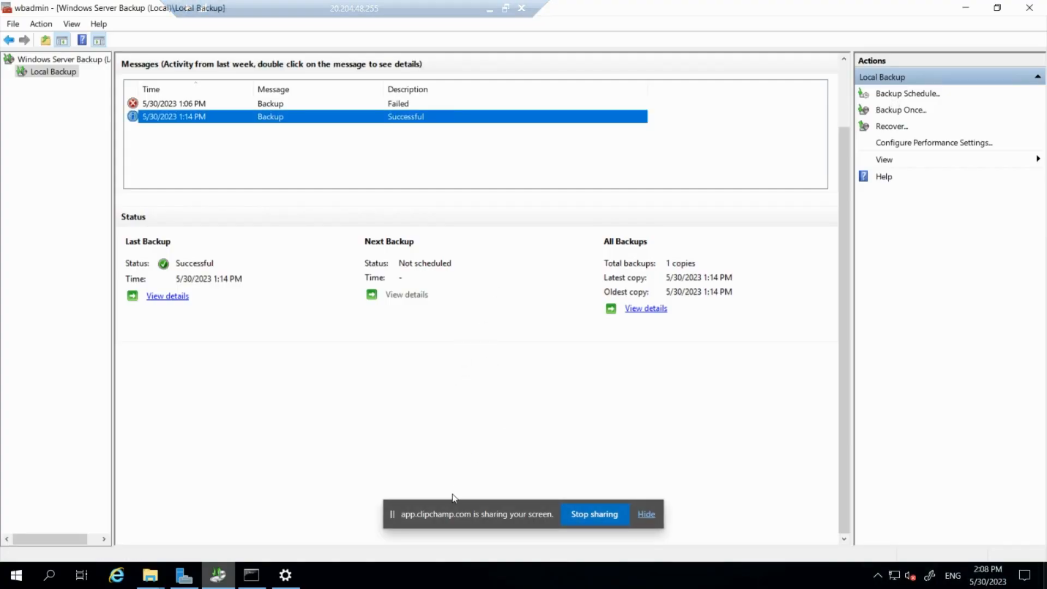
{"action": "left_click_drag", "start_coordinate": [454, 510], "coordinate": [938, 586]}
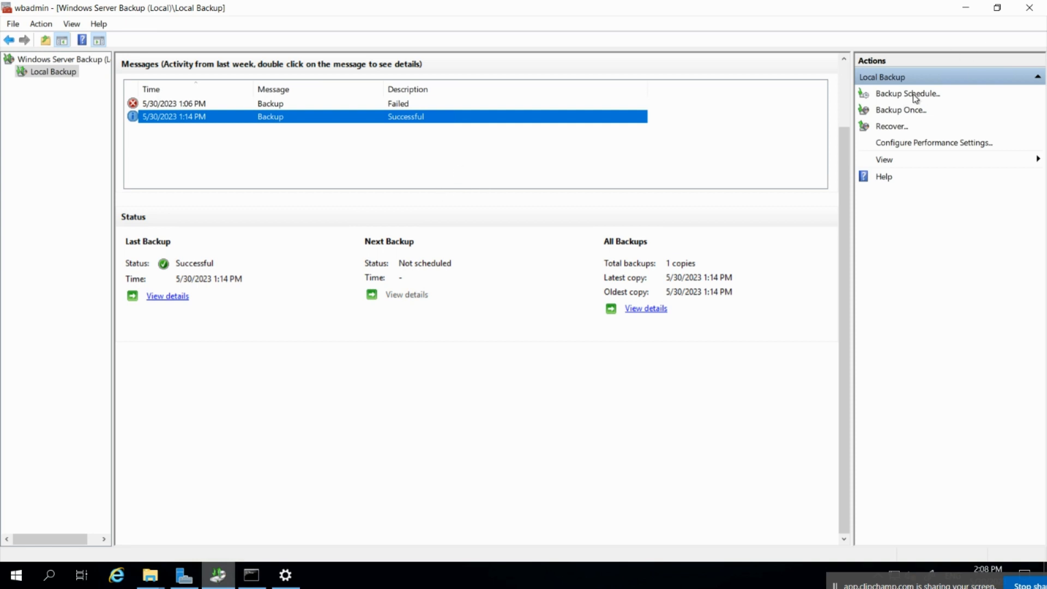
Start a Backup Schedule with a Custom configuration, reaching Select Items for Backup.
{"action": "left_click", "coordinate": [884, 109]}
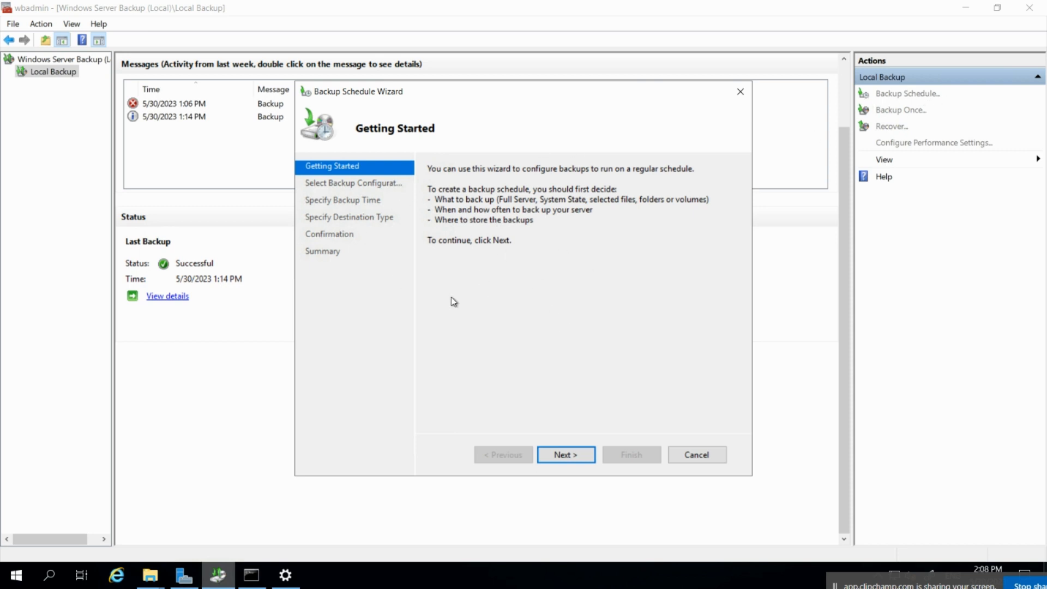
{"action": "left_click", "coordinate": [563, 456]}
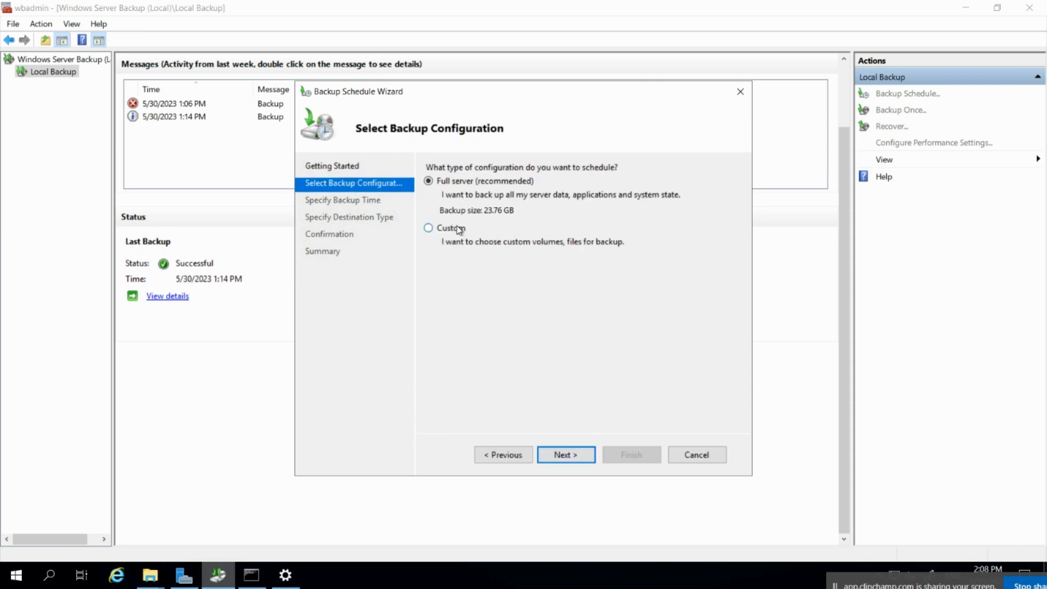
{"action": "left_click", "coordinate": [459, 229]}
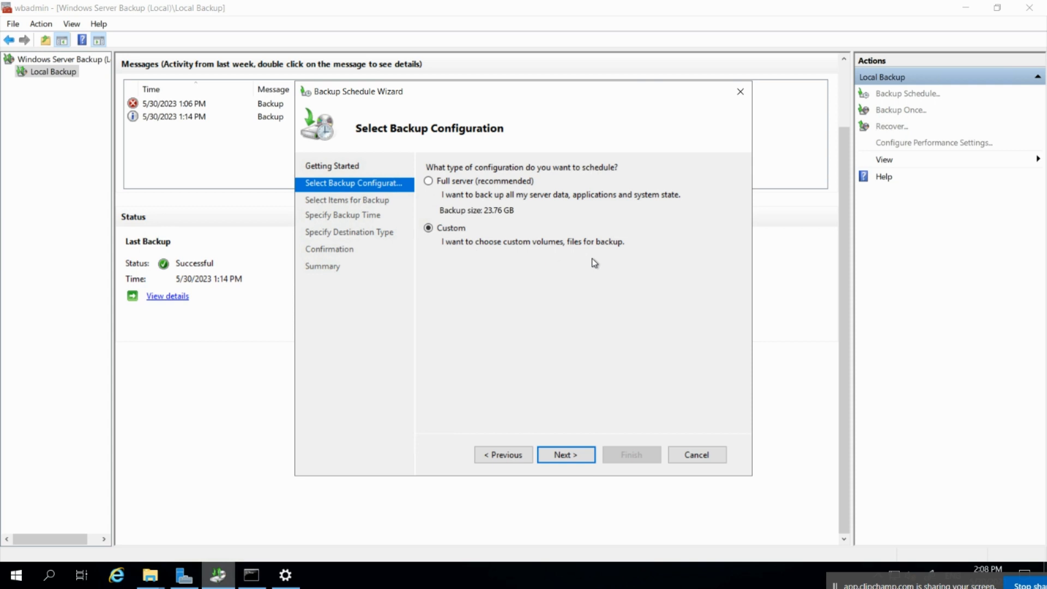
{"action": "left_click", "coordinate": [565, 456]}
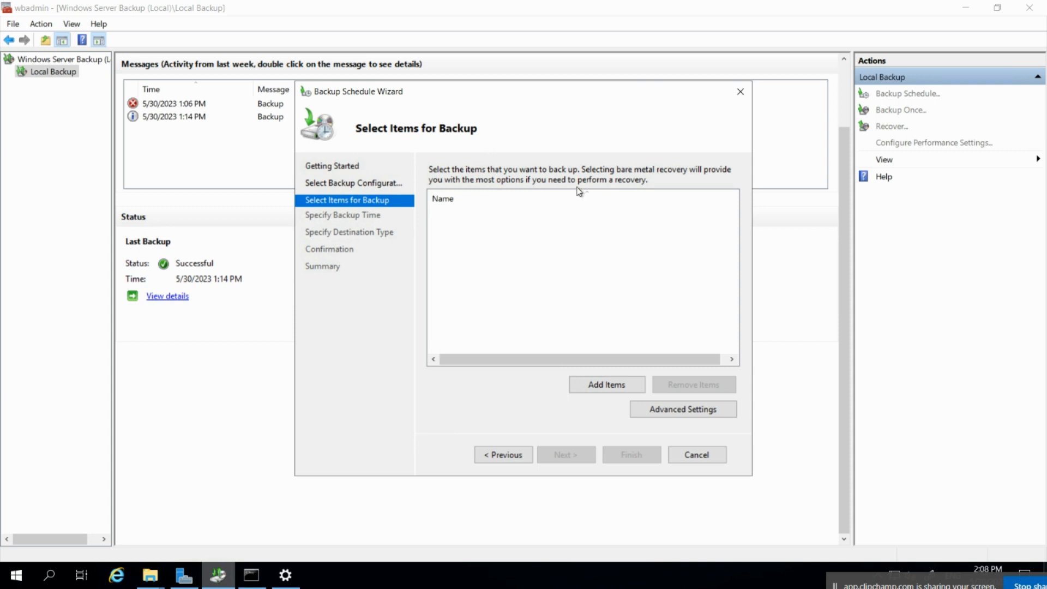
Add System state as the only item in the scheduled backup.
{"action": "left_click", "coordinate": [603, 389]}
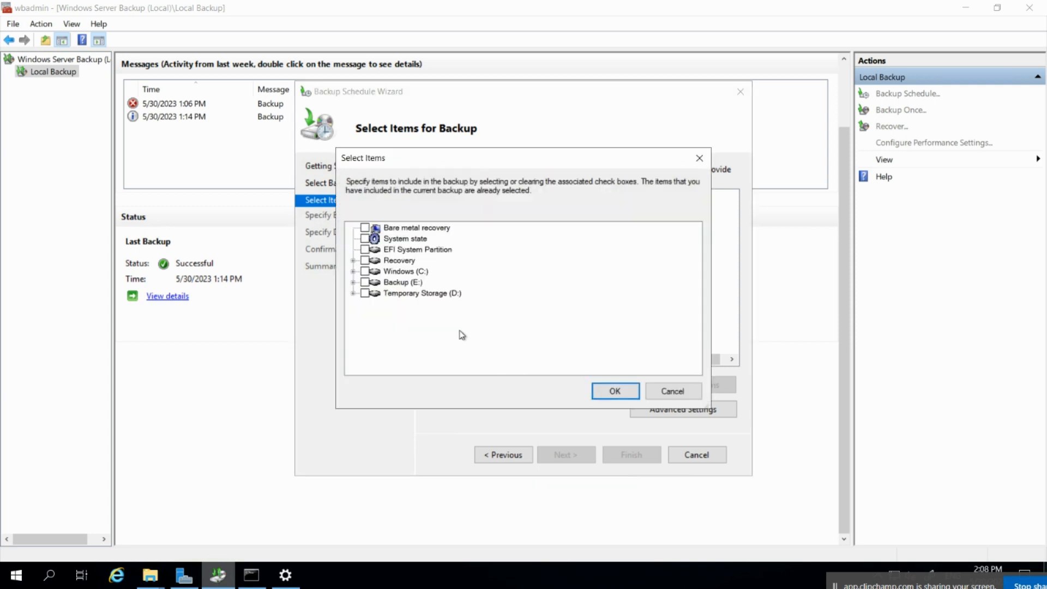
{"action": "left_click", "coordinate": [366, 238]}
{"action": "left_click", "coordinate": [614, 390]}
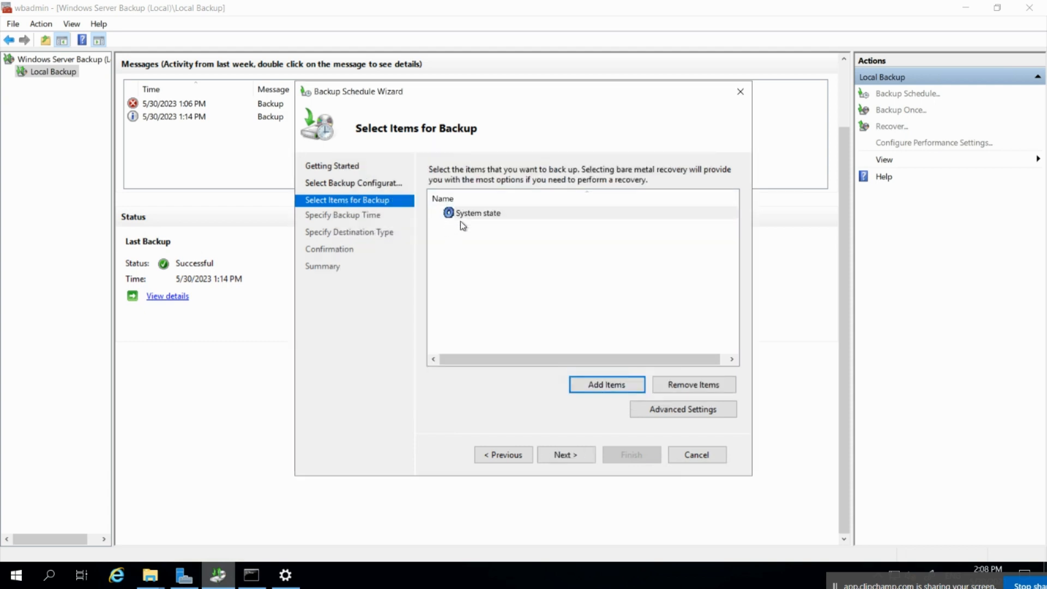
{"action": "left_click", "coordinate": [594, 455]}
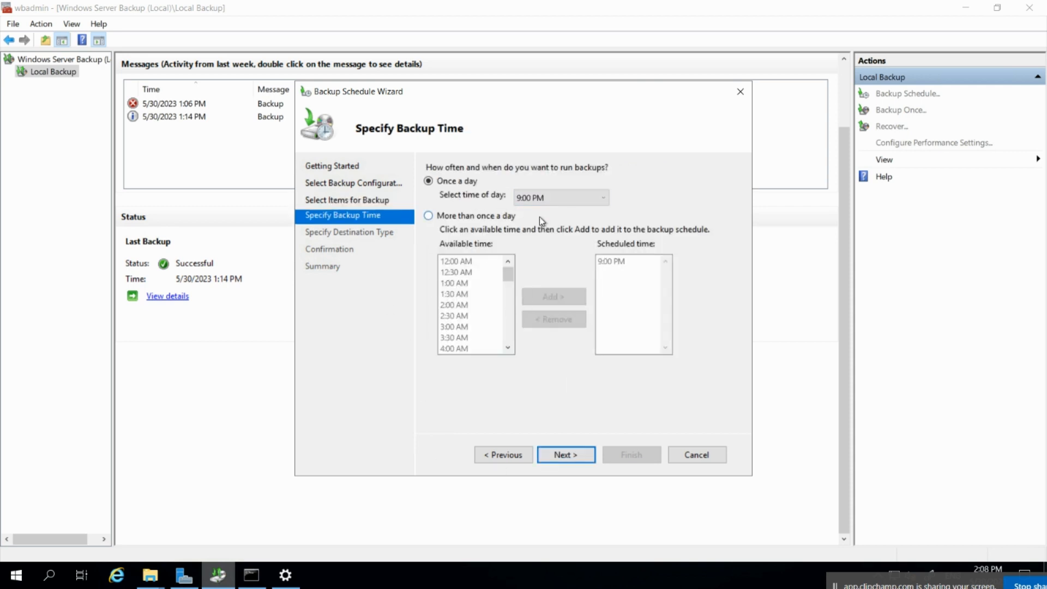
Set the once-a-day backup time to 2:00 AM.
{"action": "left_click", "coordinate": [542, 197]}
{"action": "left_click", "coordinate": [542, 198]}
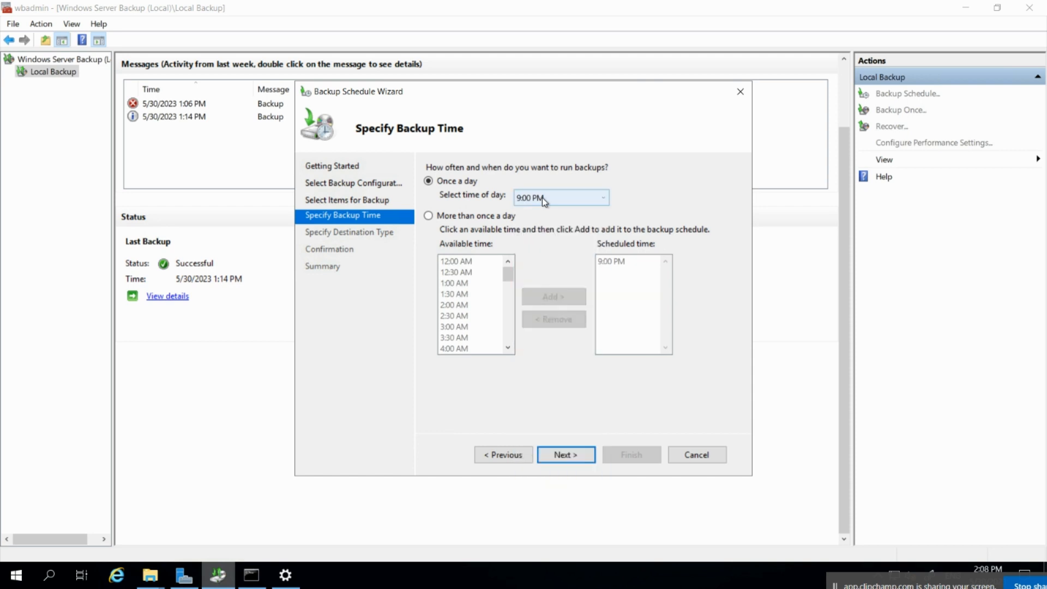
{"action": "left_click", "coordinate": [542, 197]}
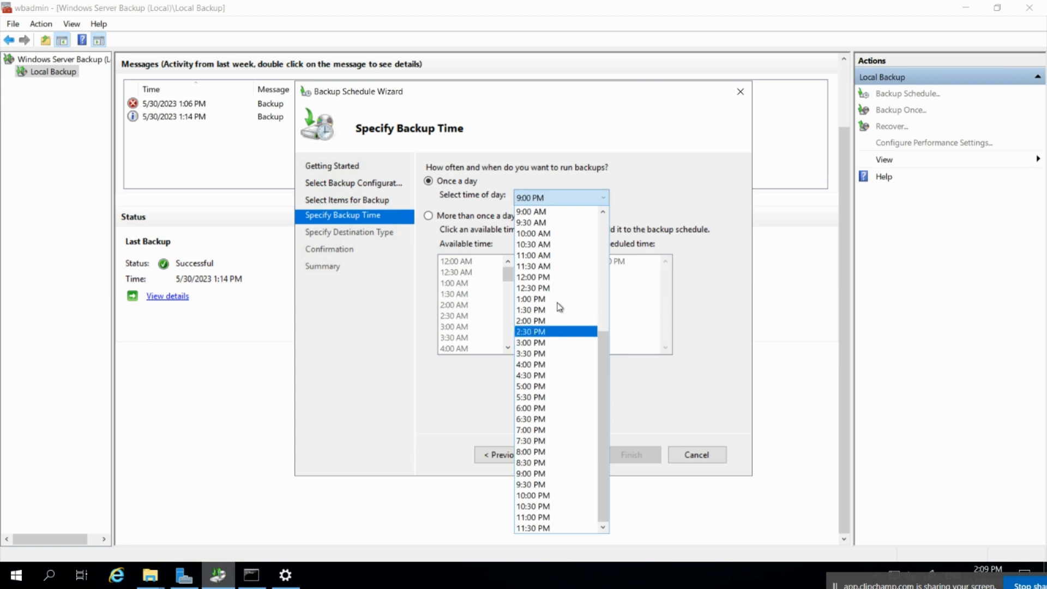
{"action": "scroll", "coordinate": [557, 283], "scroll_direction": "up", "scroll_amount": 2}
{"action": "scroll", "coordinate": [557, 283], "scroll_direction": "up", "scroll_amount": 4}
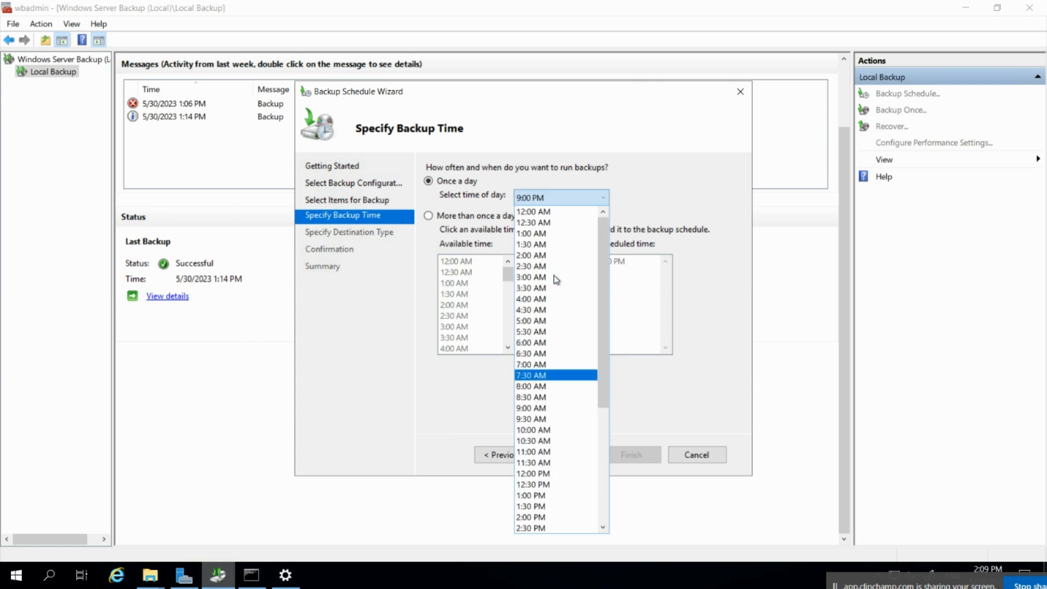
{"action": "left_click", "coordinate": [532, 255]}
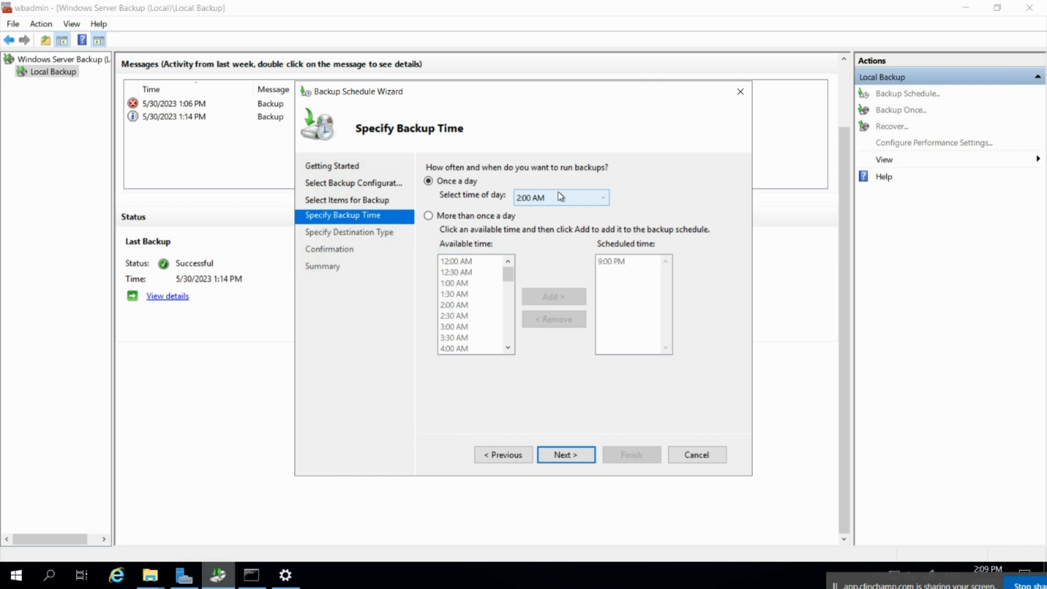
{"action": "left_click", "coordinate": [567, 456]}
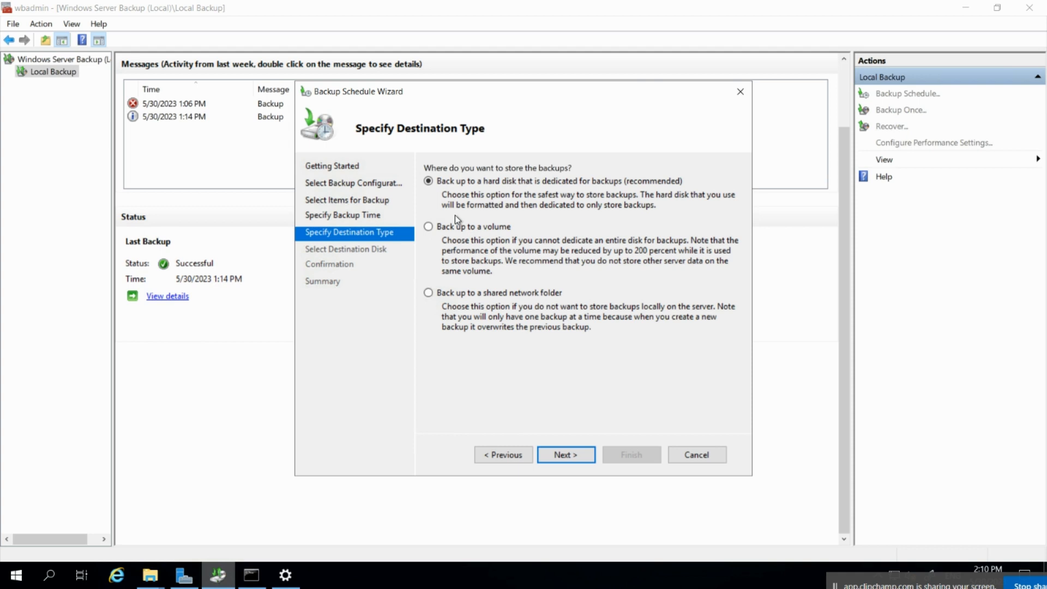
Choose 'Back up to a shared network folder' as the destination type.
{"action": "left_click", "coordinate": [511, 295]}
{"action": "left_click", "coordinate": [567, 463]}
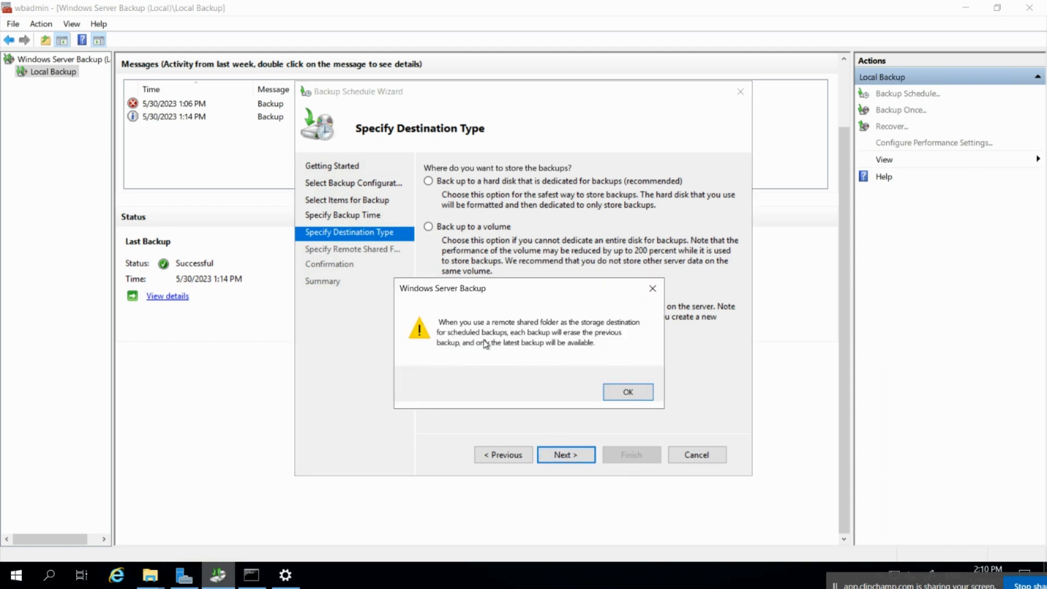
{"action": "left_click_drag", "start_coordinate": [483, 289], "coordinate": [476, 272]}
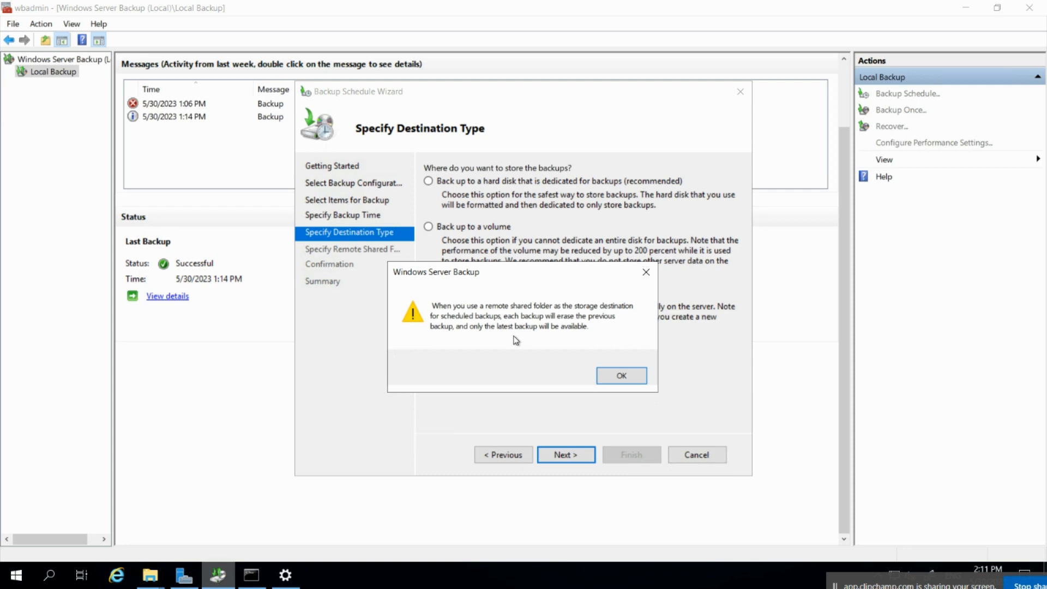
Bring up the \\10.2.0.5\Backup share window and check its full path.
{"action": "left_click", "coordinate": [150, 575]}
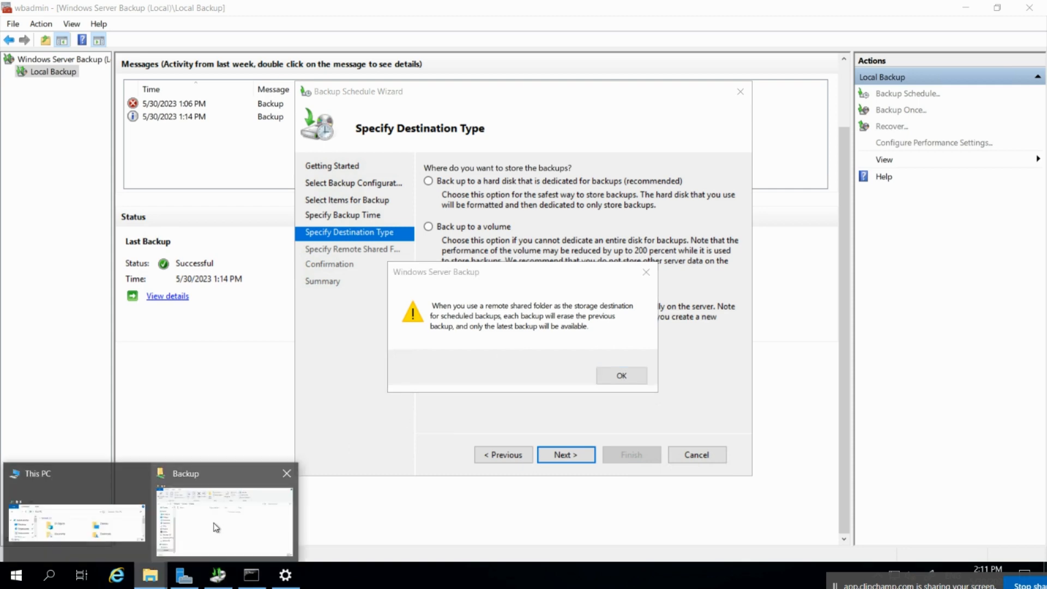
{"action": "left_click", "coordinate": [218, 527]}
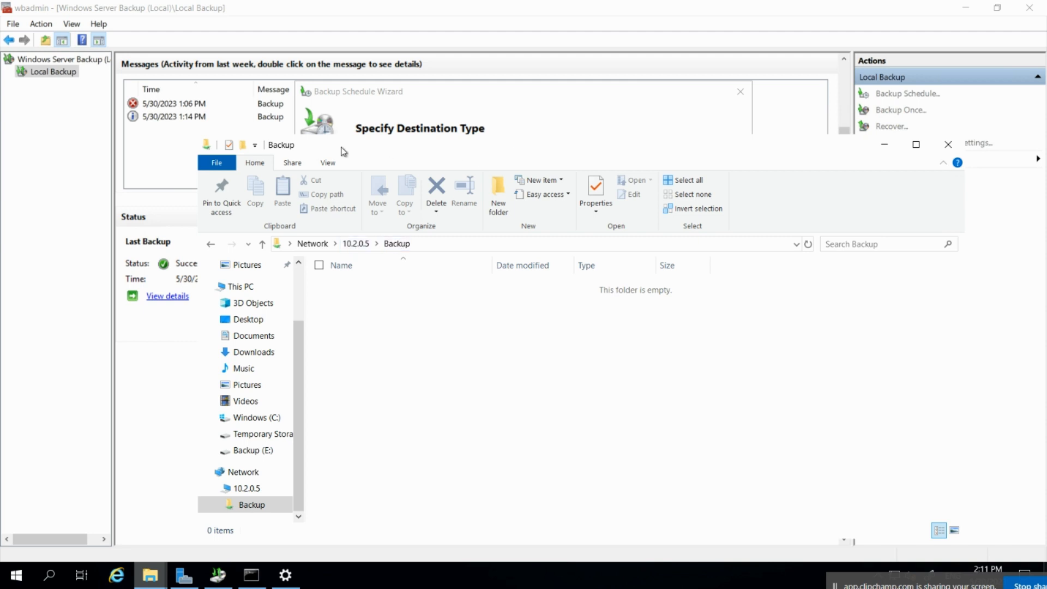
{"action": "left_click", "coordinate": [436, 243]}
{"action": "key", "text": "Return"}
Review the share's Security permissions, then close Properties and the share window.
{"action": "right_click", "coordinate": [403, 296]}
{"action": "left_click", "coordinate": [319, 450]}
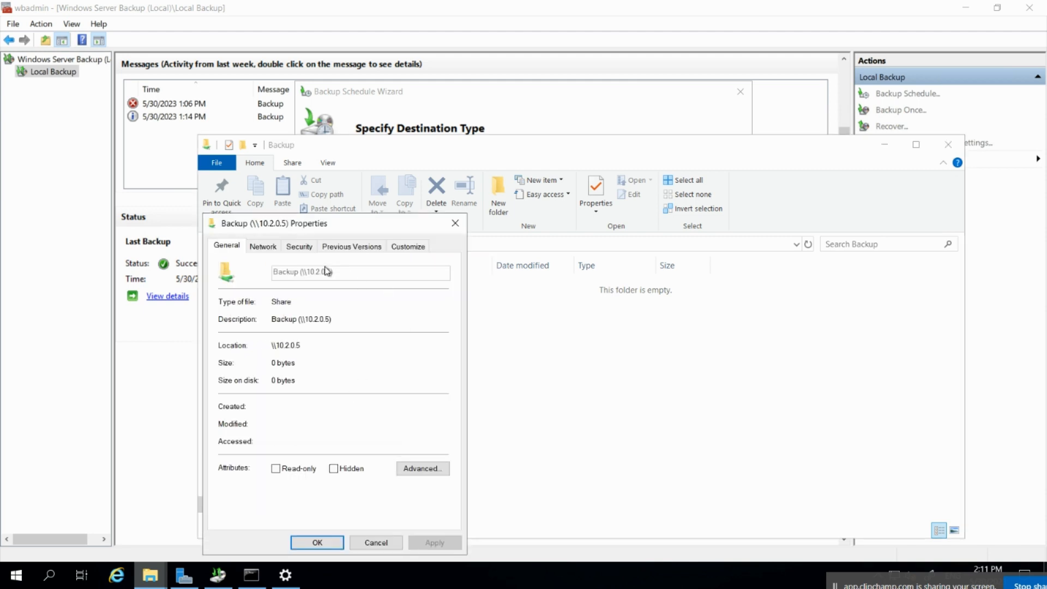
{"action": "left_click", "coordinate": [270, 248]}
{"action": "left_click", "coordinate": [299, 246]}
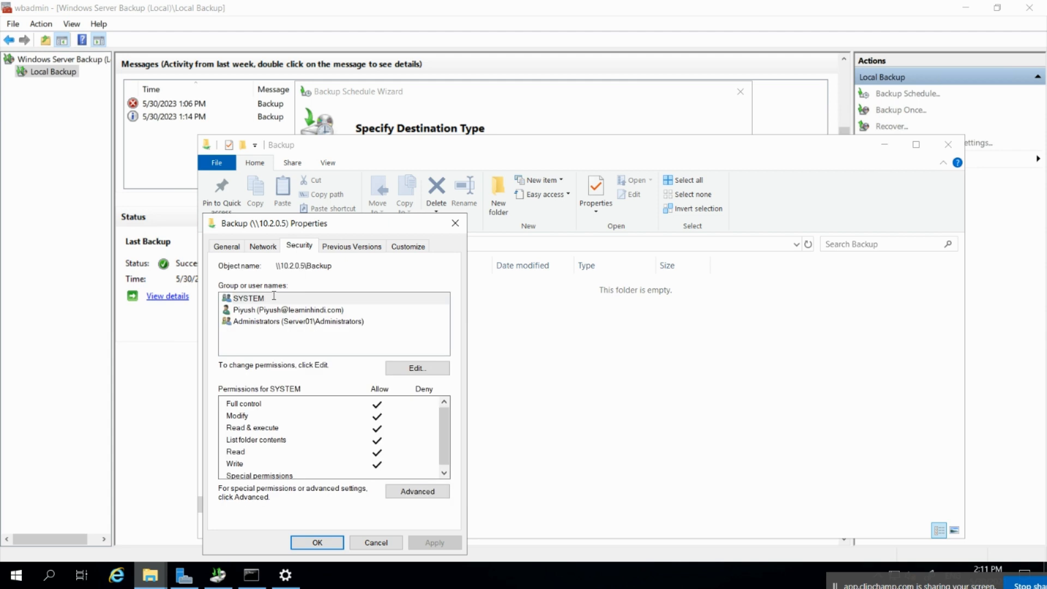
{"action": "left_click", "coordinate": [261, 311]}
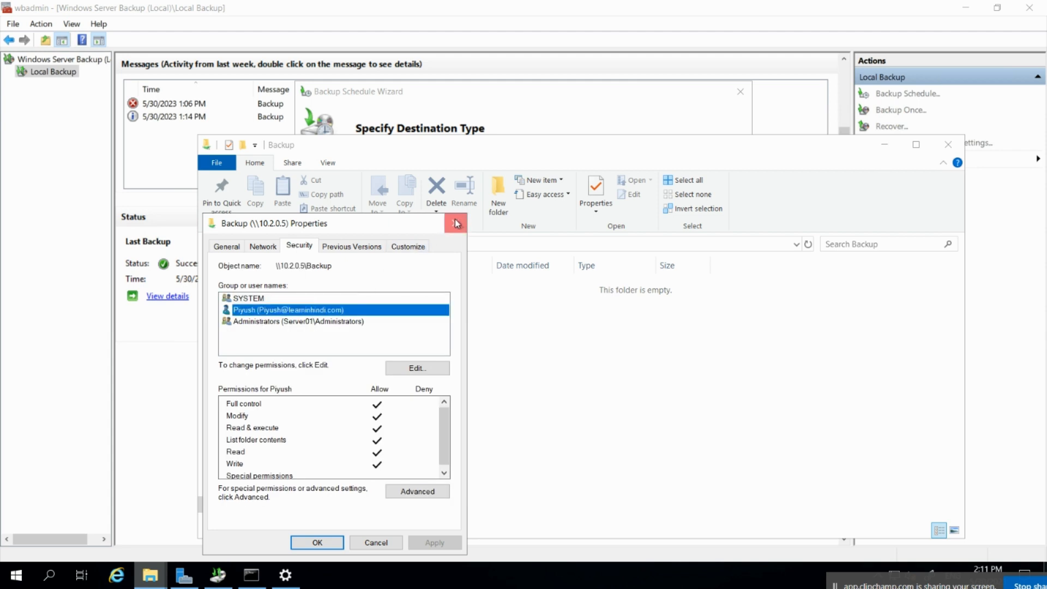
{"action": "left_click", "coordinate": [456, 222]}
{"action": "left_click", "coordinate": [948, 145]}
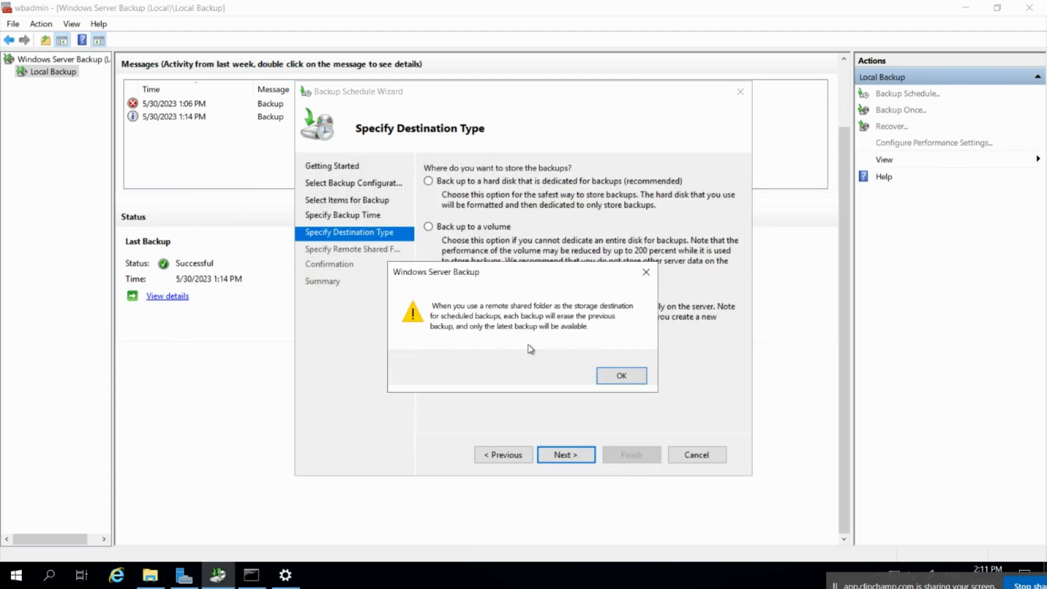
Accept the overwrite warning and set the shared folder location to \\10.2.0.5\Backup.
{"action": "left_click", "coordinate": [622, 375]}
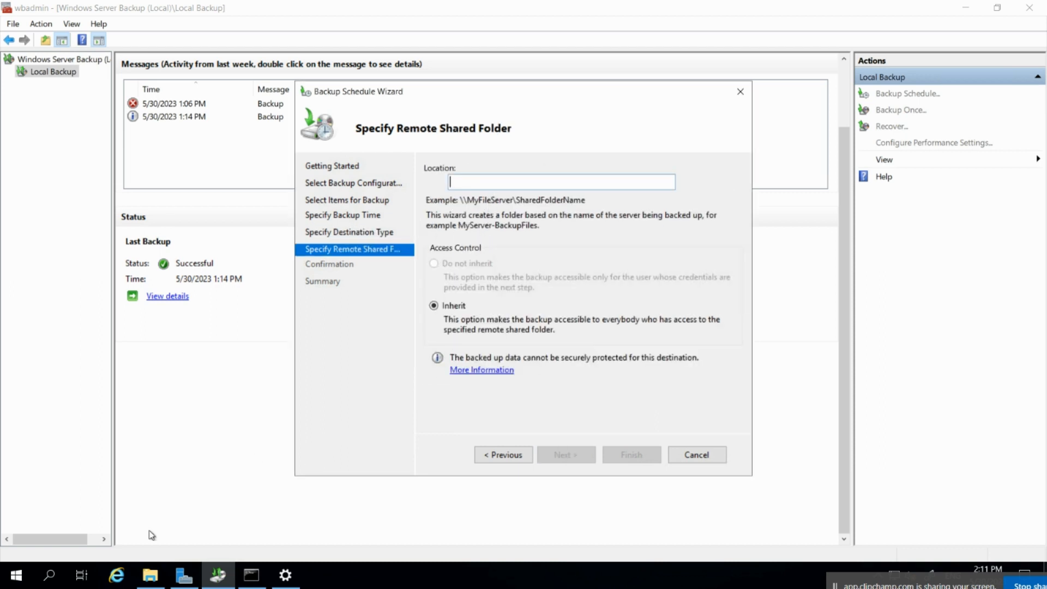
{"action": "left_click", "coordinate": [150, 575]}
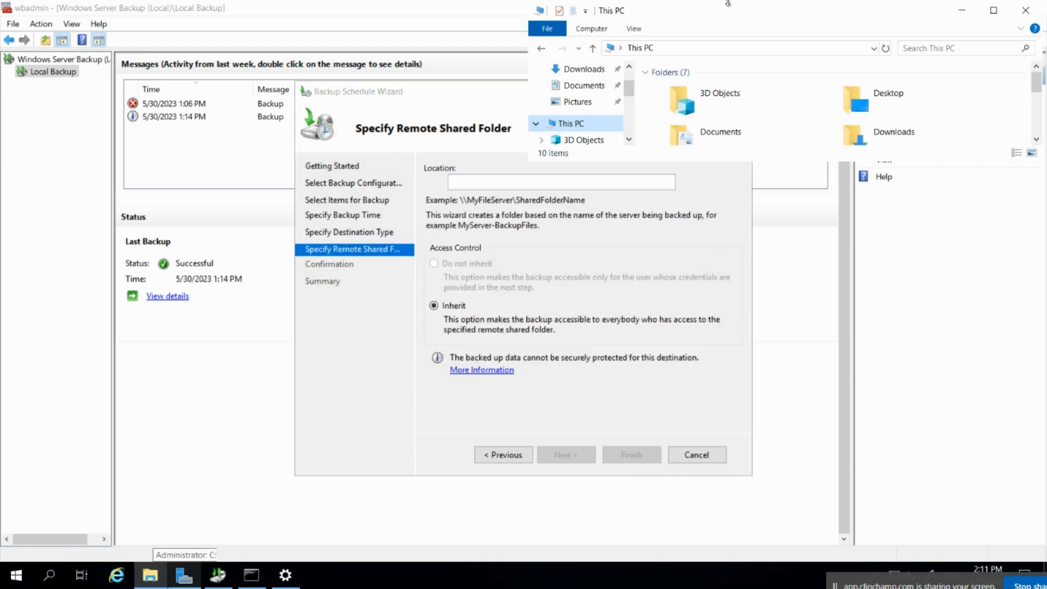
{"action": "left_click", "coordinate": [1025, 10]}
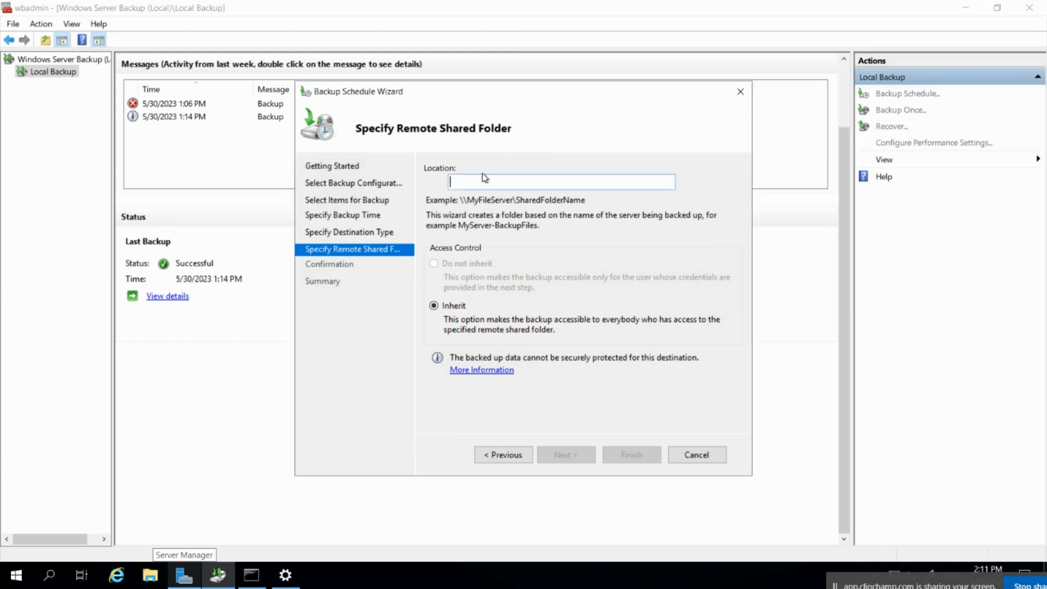
{"action": "type", "text": "\\\\"}
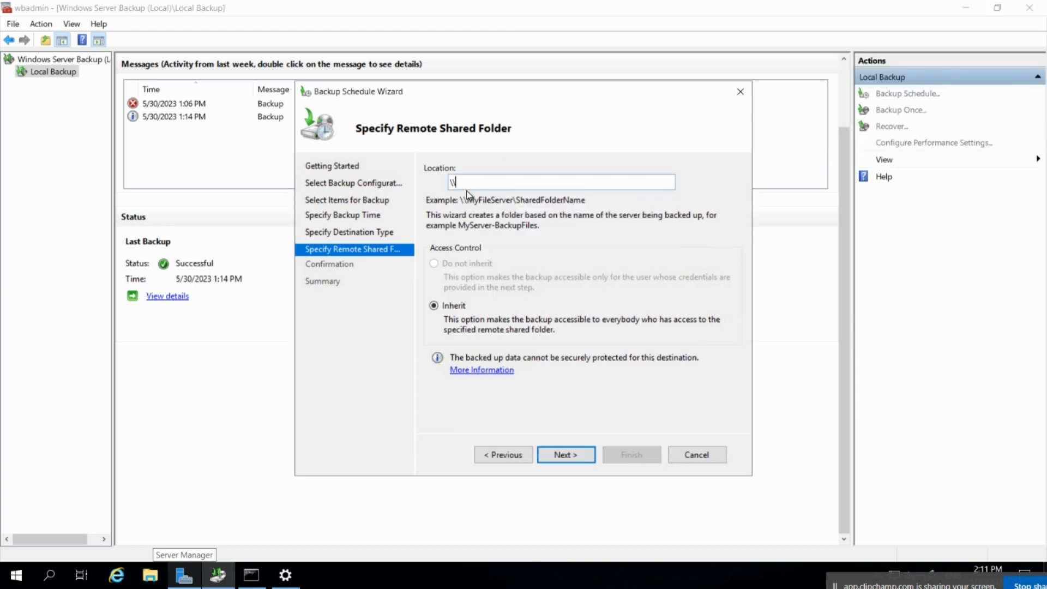
{"action": "type", "text": "10."}
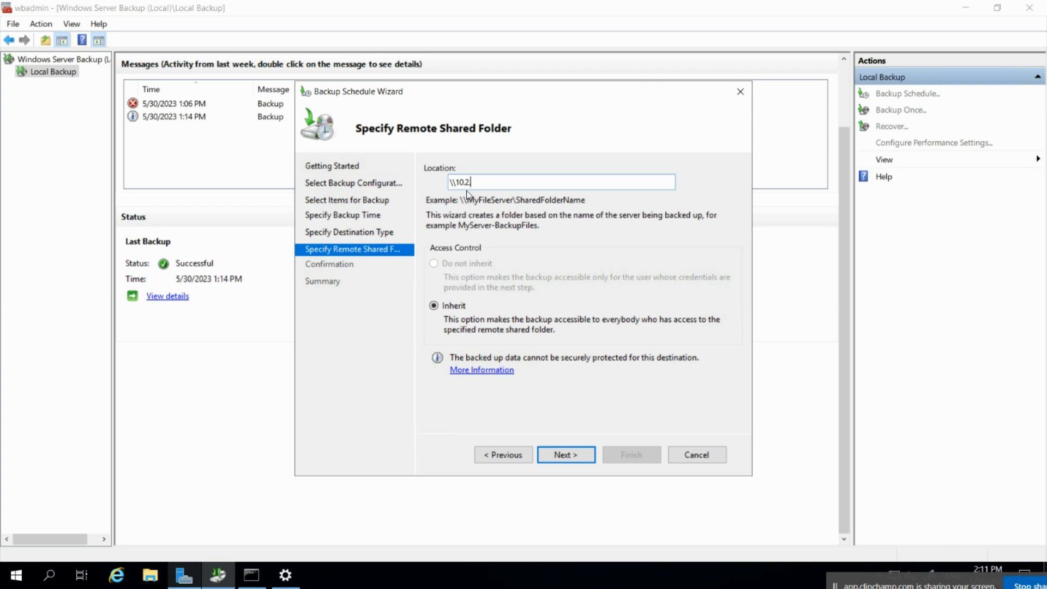
{"action": "type", "text": "2.0.5\\"}
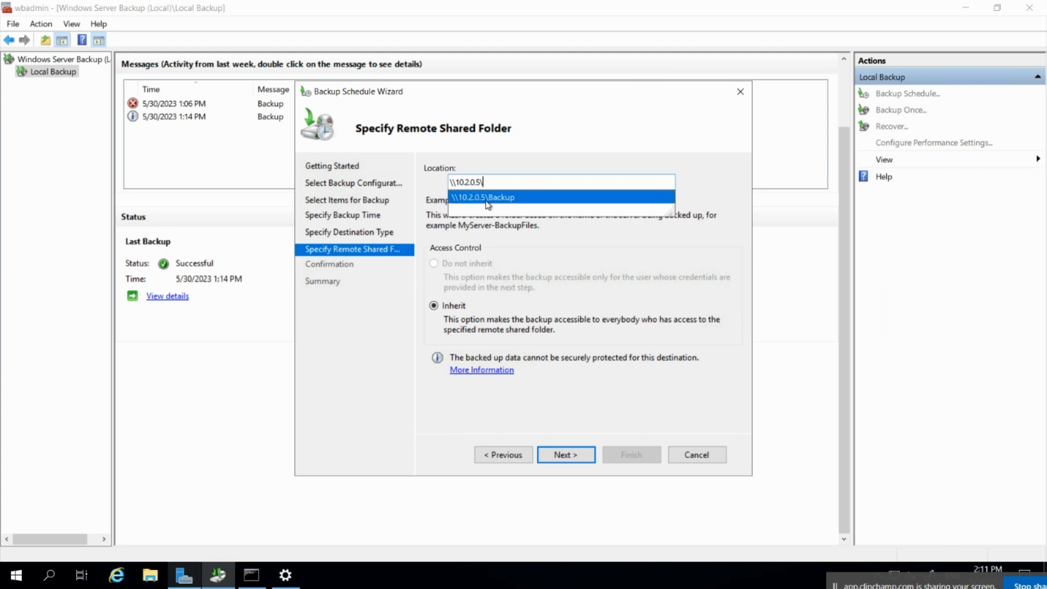
{"action": "left_click", "coordinate": [488, 205]}
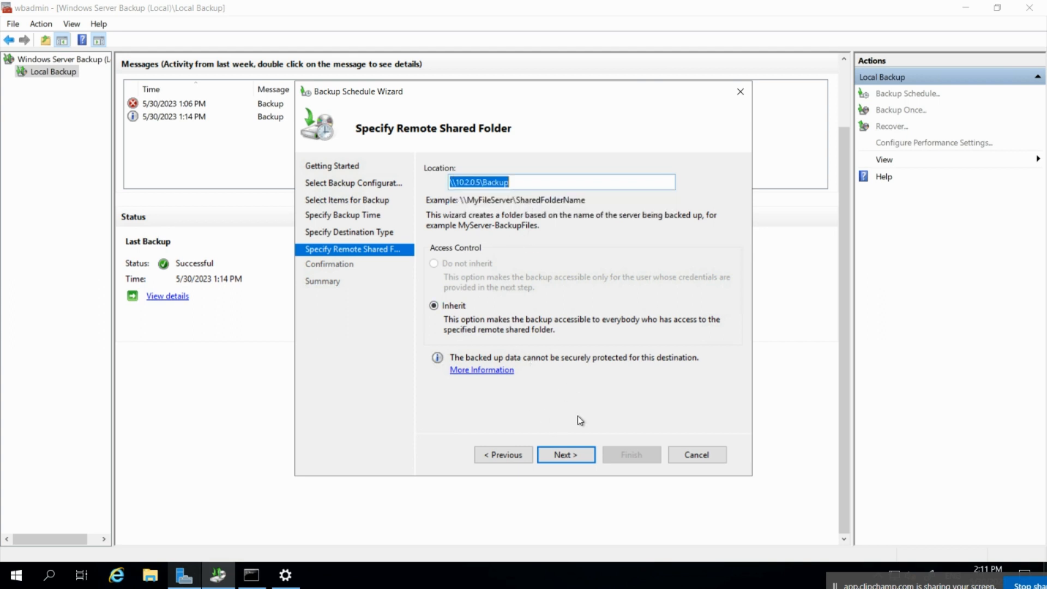
Enter the backup account's user name and password to register the schedule.
{"action": "left_click", "coordinate": [568, 454]}
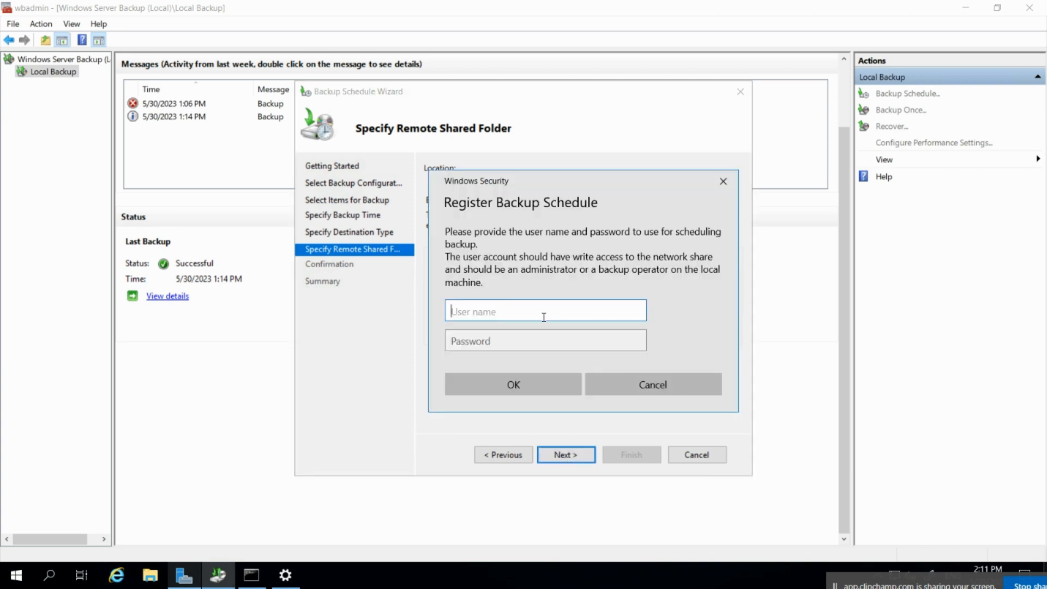
{"action": "type", "text": "learn"}
{"action": "type", "text": "inhindi\\piyush"}
{"action": "key", "text": "Tab"}
{"action": "type", "text": "p"}
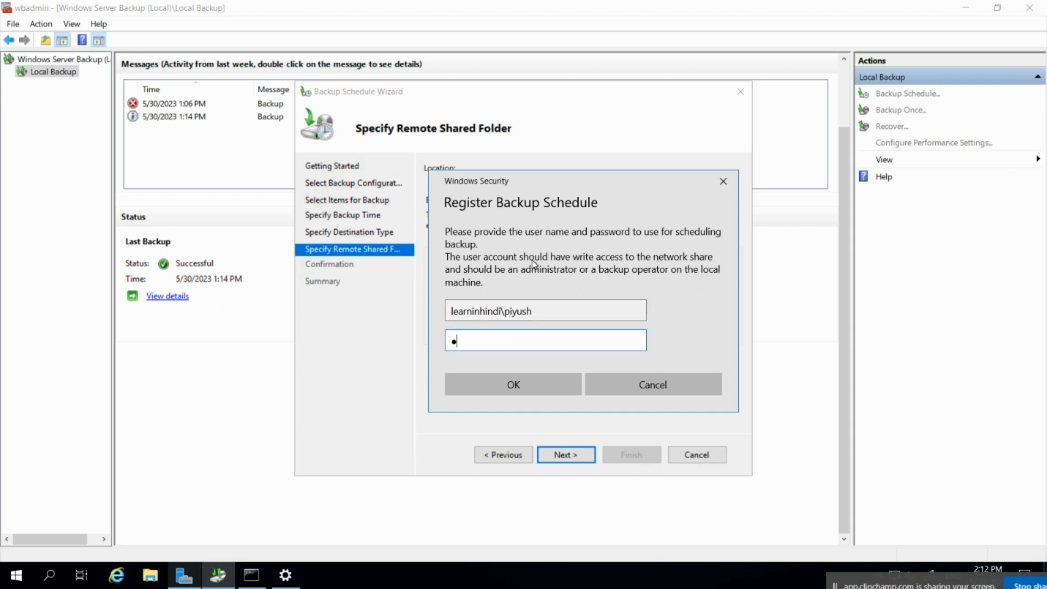
{"action": "type", "text": "@ssw0rd"}
{"action": "key", "text": "Return"}
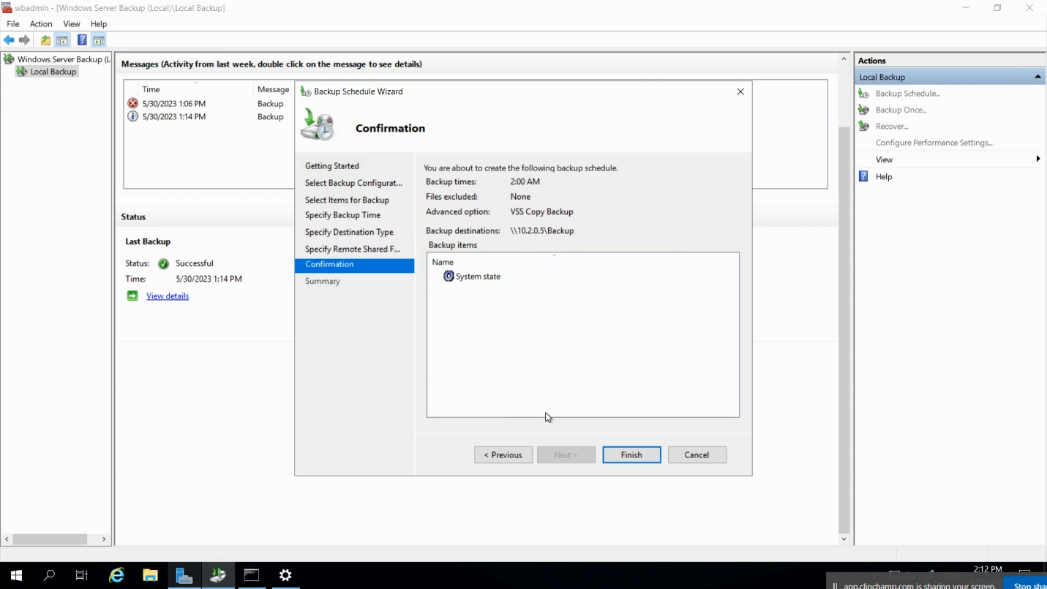
Finish the wizard and confirm Local Backup lists the daily 2:00 AM System state job.
{"action": "left_click", "coordinate": [632, 454]}
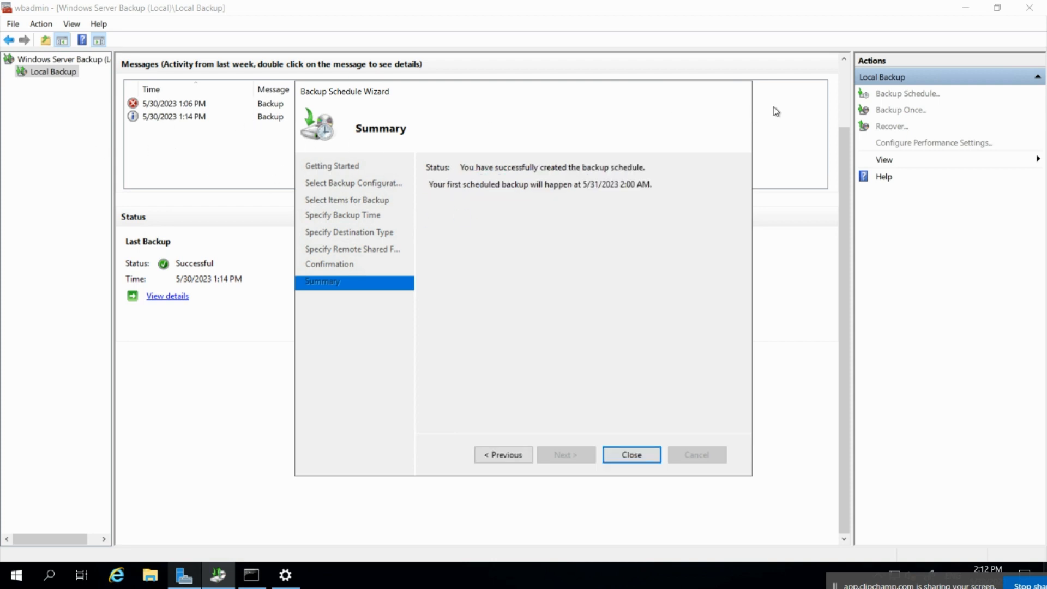
{"action": "left_click", "coordinate": [635, 457]}
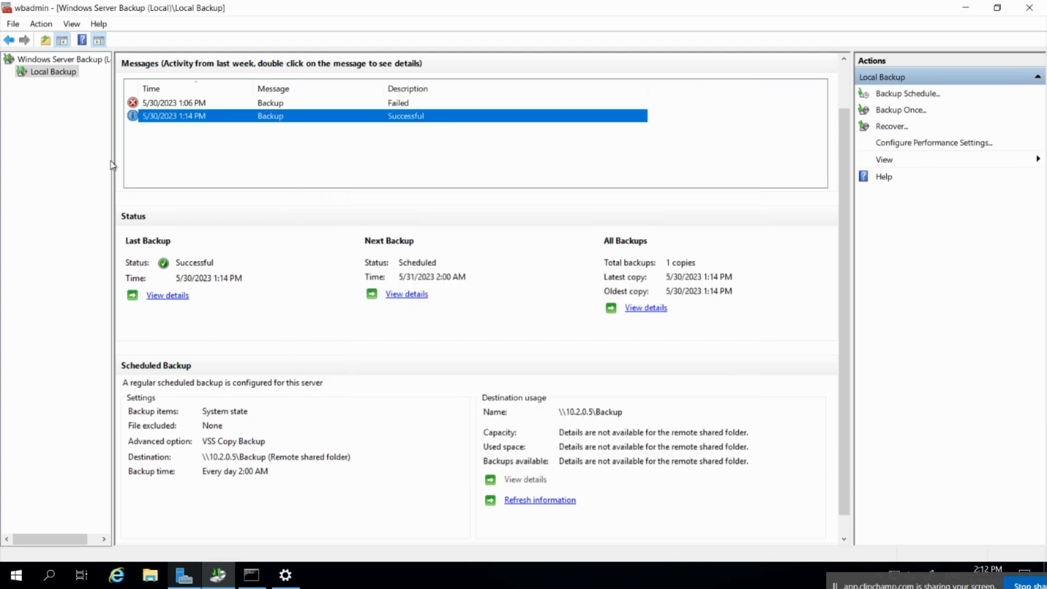
{"action": "left_click", "coordinate": [64, 60]}
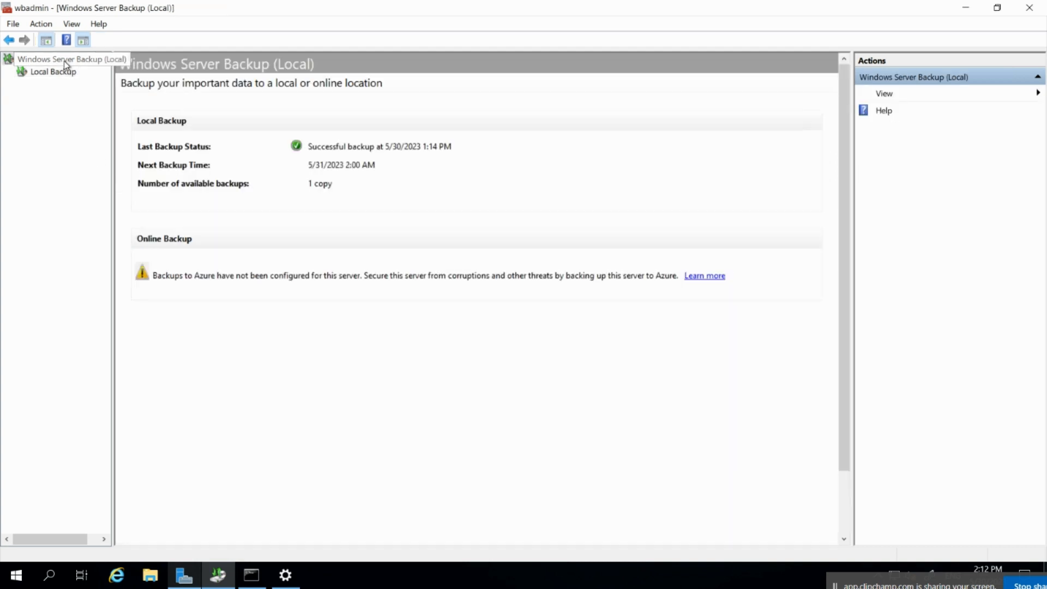
{"action": "left_click", "coordinate": [61, 75]}
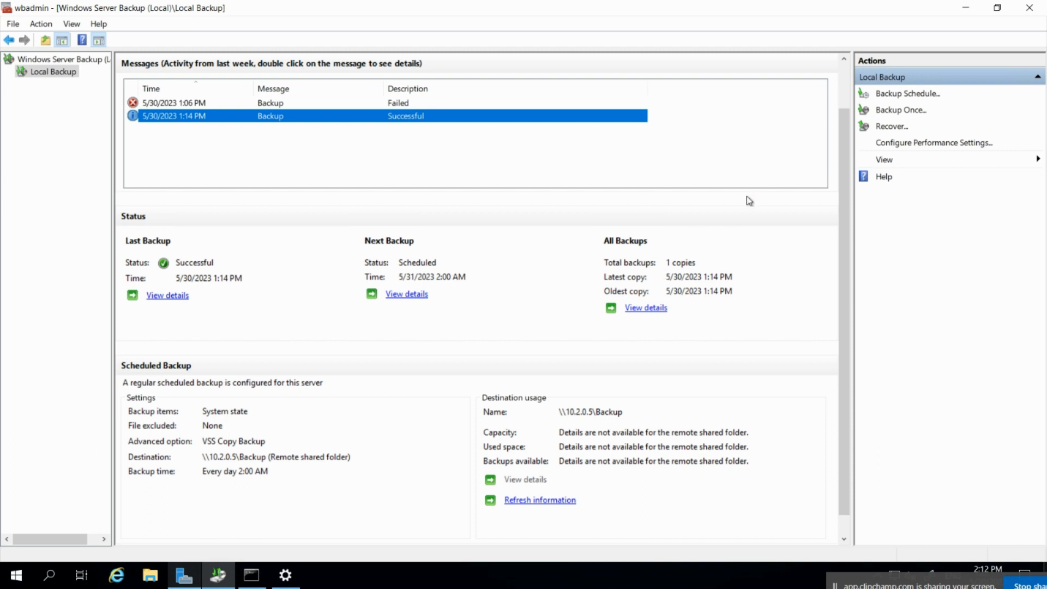
Switch to the file server session and look inside the Backup folder on New Volume (E:).
{"action": "mouse_move", "coordinate": [458, 6]}
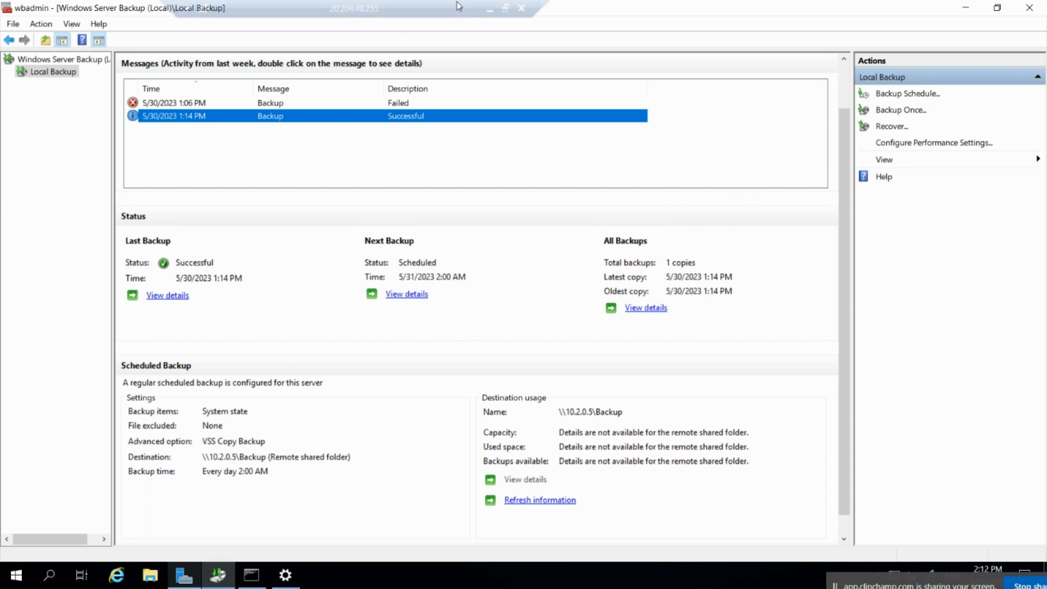
{"action": "left_click", "coordinate": [489, 8]}
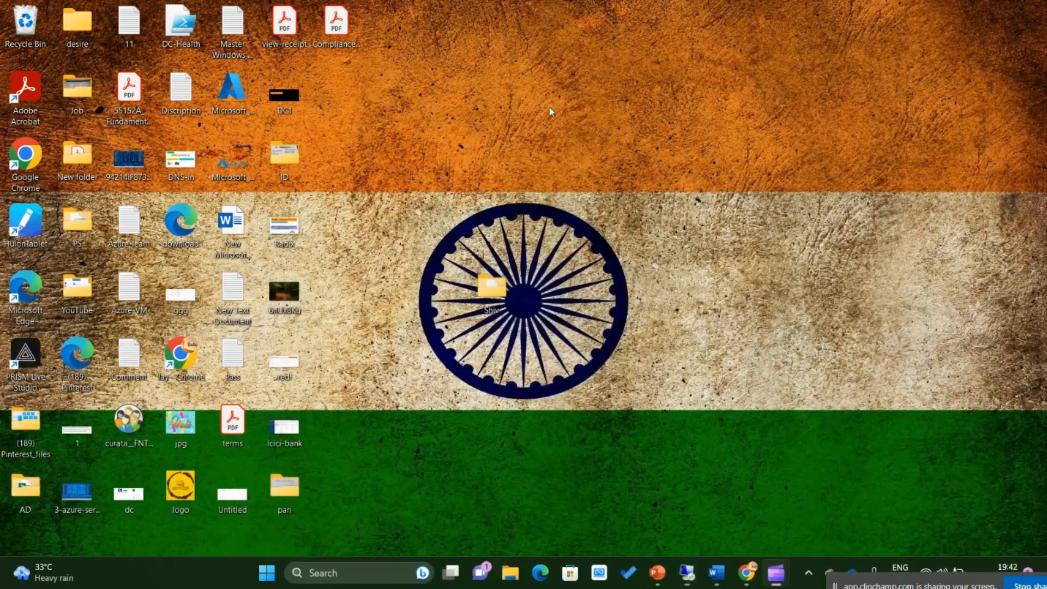
{"action": "mouse_move", "coordinate": [682, 581]}
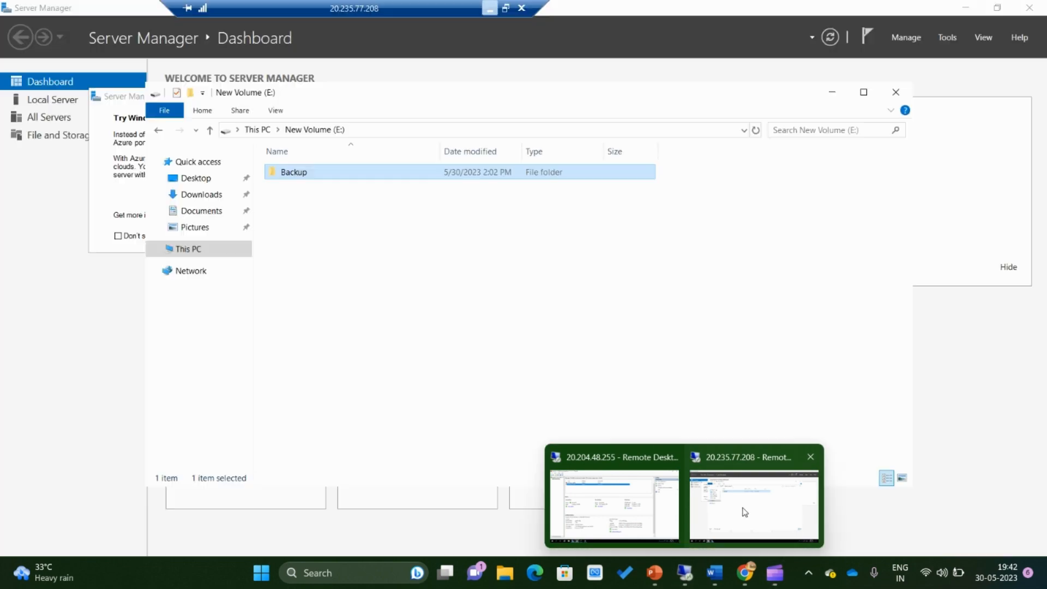
{"action": "left_click", "coordinate": [748, 512]}
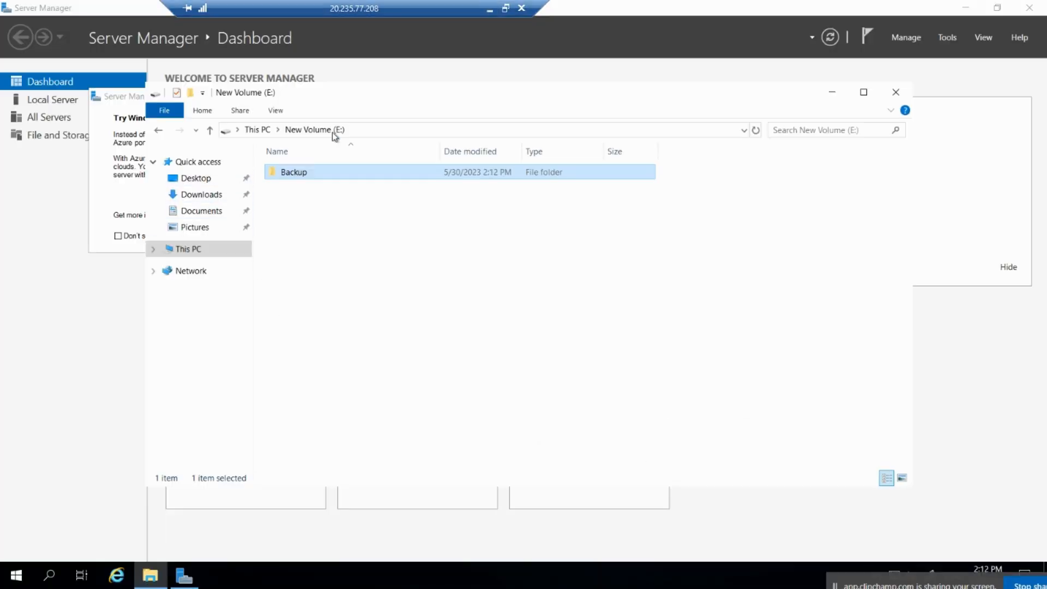
{"action": "left_click", "coordinate": [256, 130]}
{"action": "double_click", "coordinate": [701, 305]}
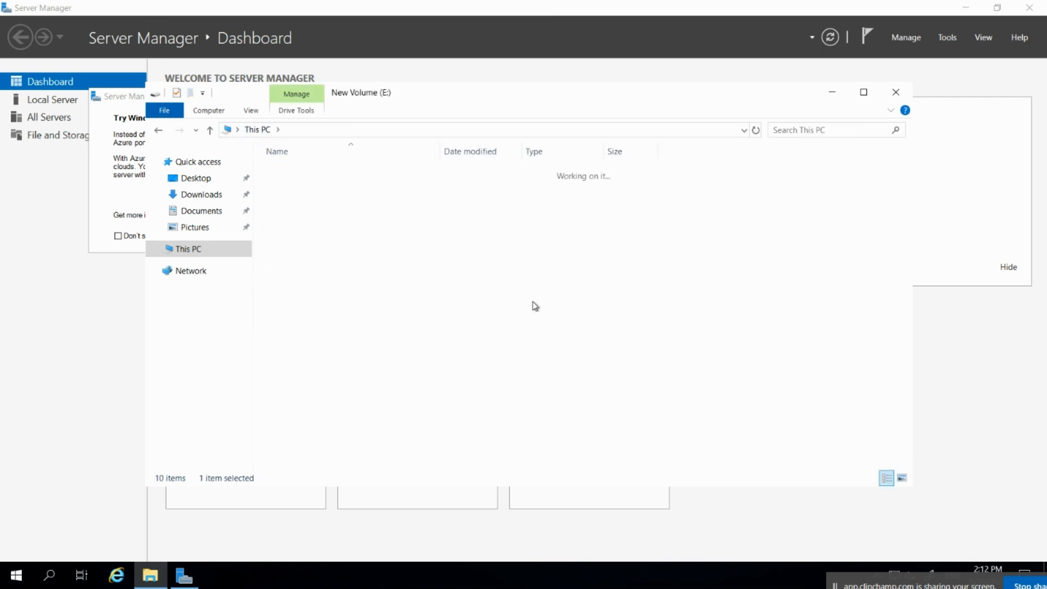
{"action": "double_click", "coordinate": [299, 175]}
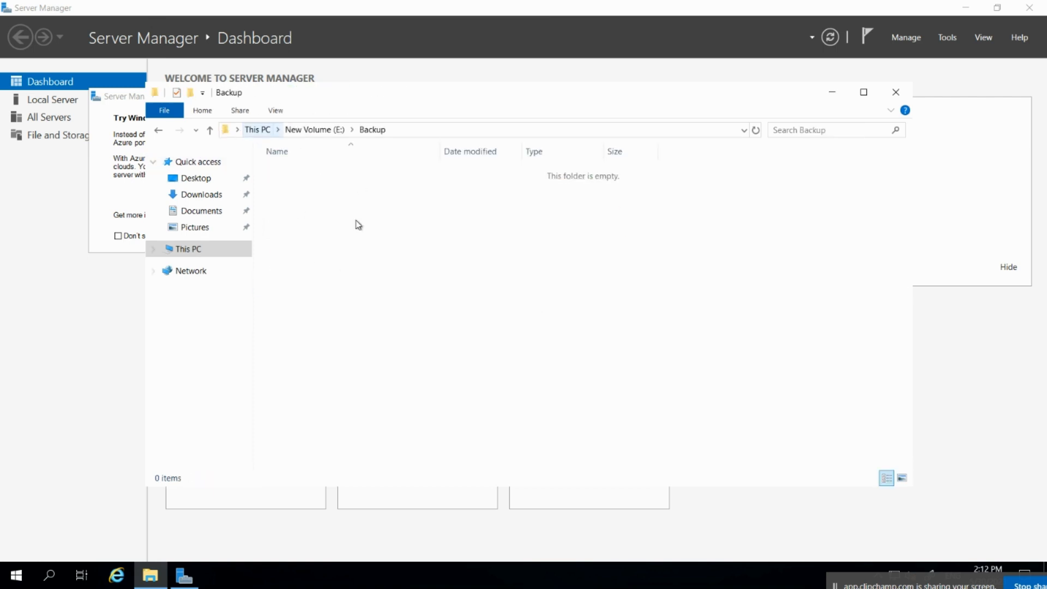
{"action": "left_click", "coordinate": [321, 130]}
Confirm the Backup share grants Full Control to Everyone and Administrators, leaving permissions unchanged.
{"action": "right_click", "coordinate": [305, 175]}
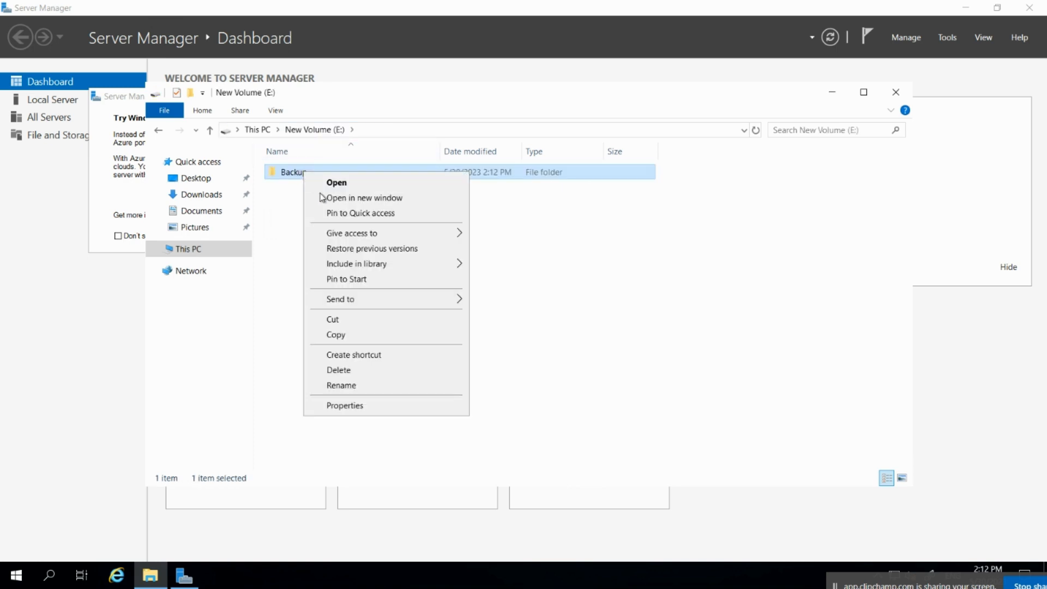
{"action": "left_click", "coordinate": [335, 406]}
{"action": "left_click", "coordinate": [367, 205]}
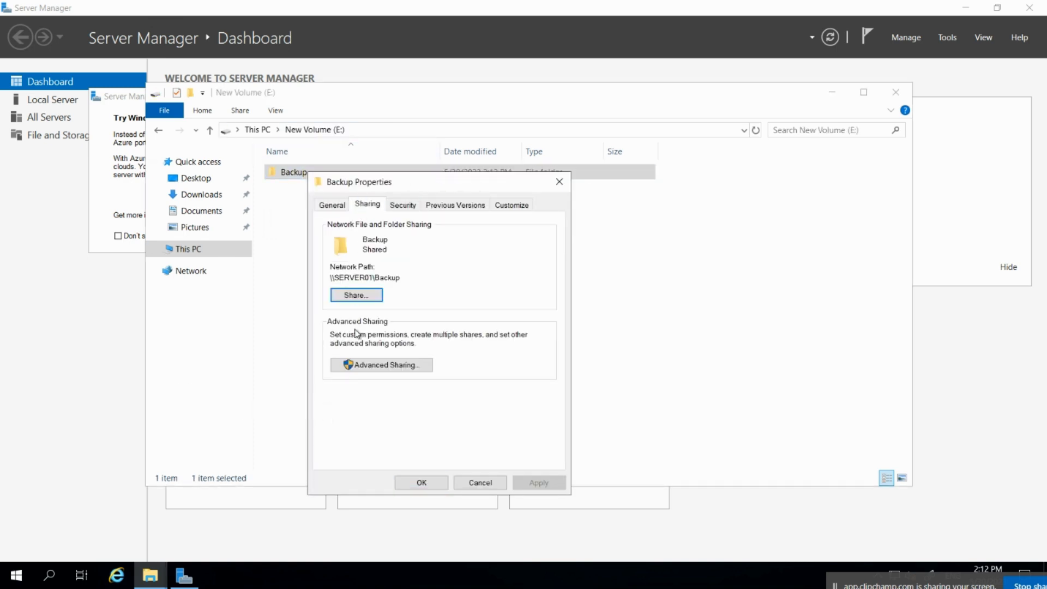
{"action": "left_click", "coordinate": [395, 365]}
{"action": "left_click", "coordinate": [365, 391]}
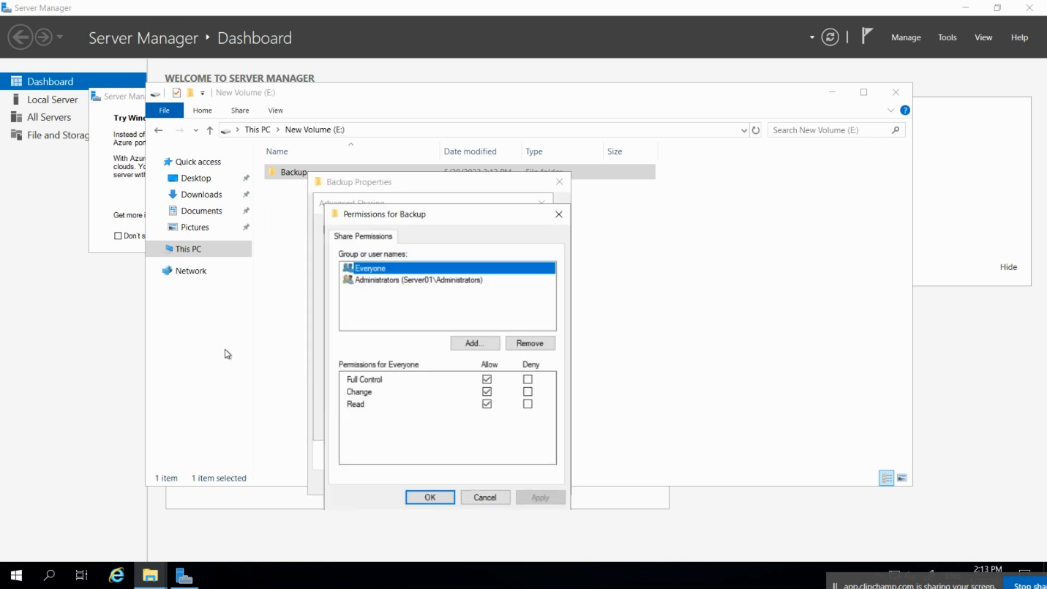
{"action": "left_click", "coordinate": [377, 282]}
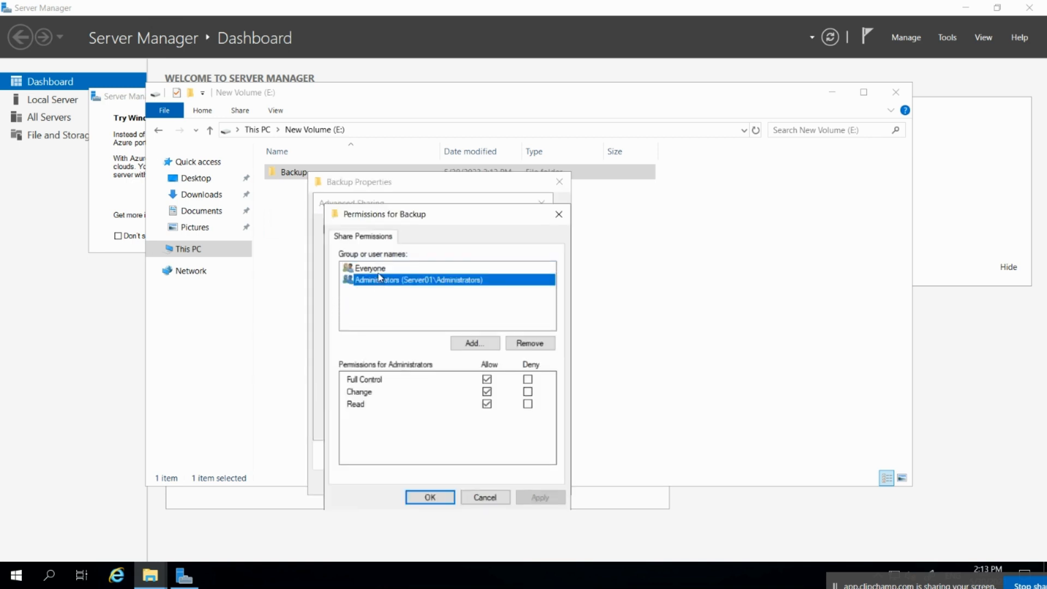
{"action": "key", "text": "Up"}
{"action": "left_click", "coordinate": [414, 281]}
{"action": "left_click", "coordinate": [430, 496]}
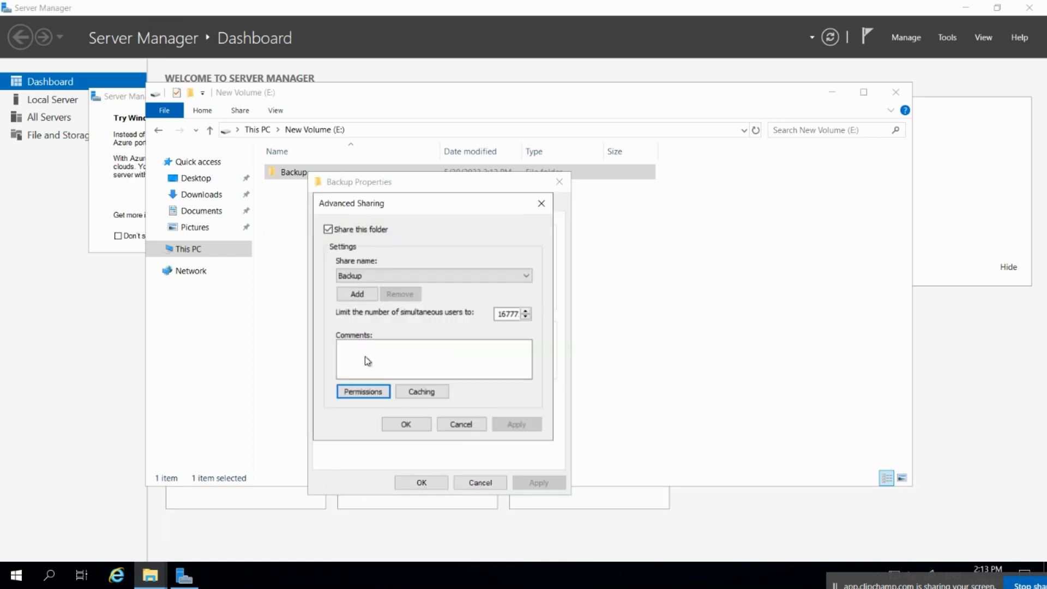
{"action": "left_click", "coordinate": [406, 424]}
Review the Backup folder's Security tab permissions, then close Properties and minimize the file server session.
{"action": "left_click", "coordinate": [403, 204]}
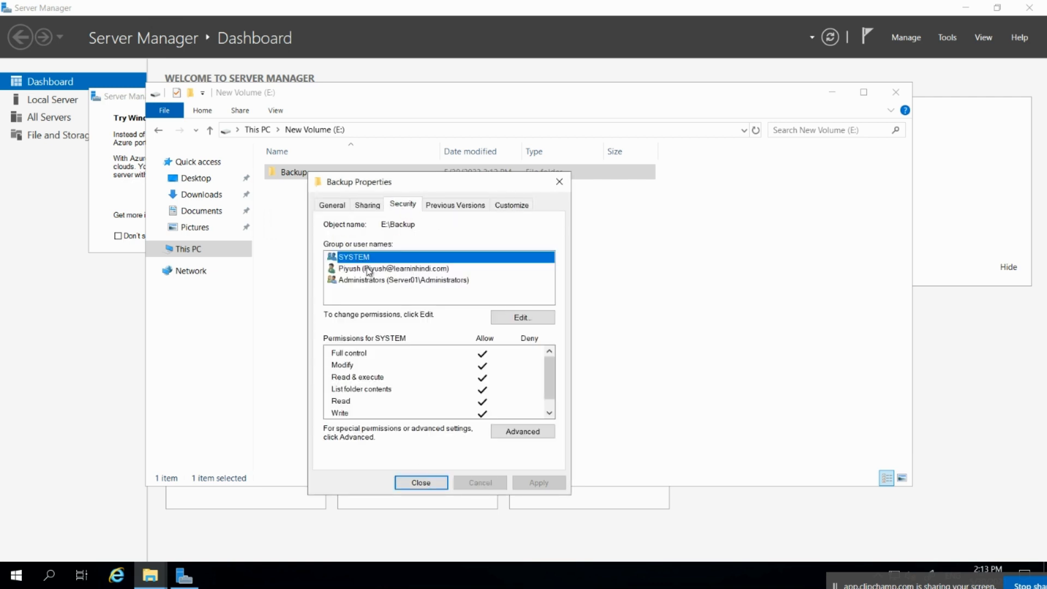
{"action": "left_click", "coordinate": [368, 270]}
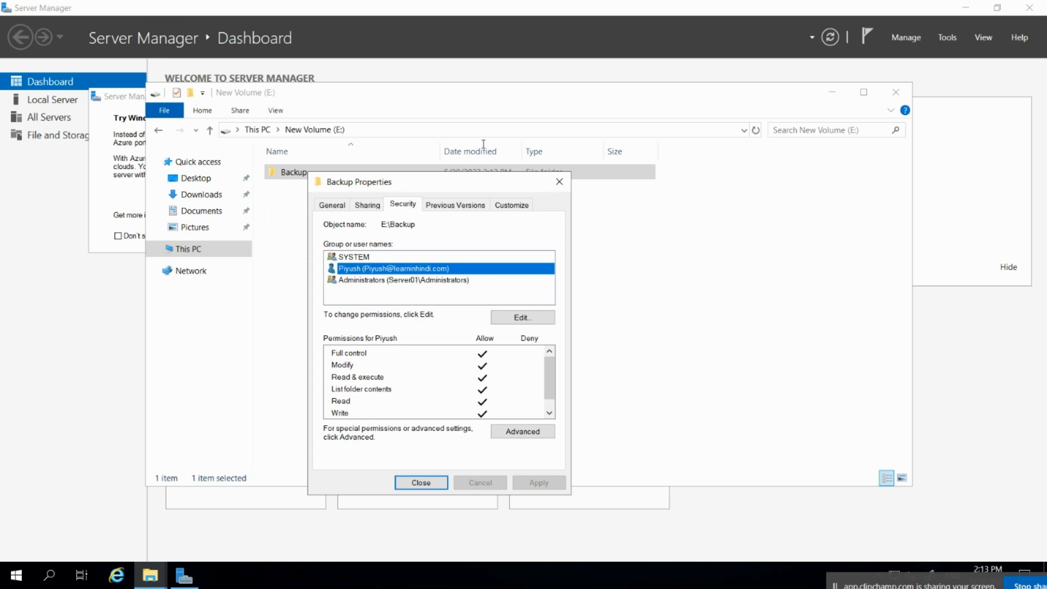
{"action": "left_click", "coordinate": [559, 181]}
{"action": "mouse_move", "coordinate": [488, 4]}
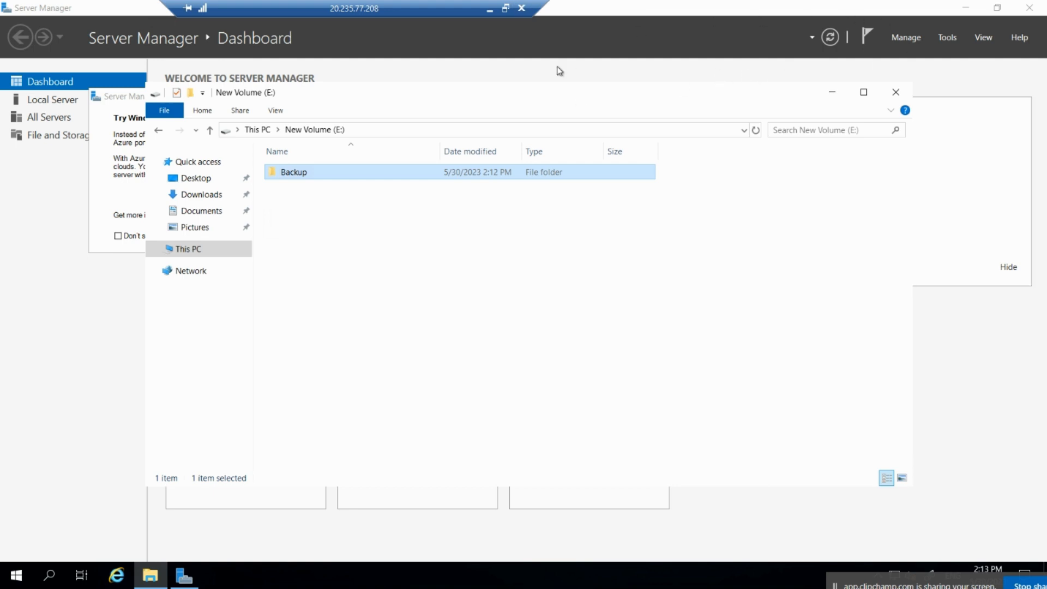
{"action": "left_click", "coordinate": [490, 6]}
On the backup server, run Backup Once with the scheduled options to start the System state backup to \\10.2.0.5\Backup.
{"action": "mouse_move", "coordinate": [685, 573]}
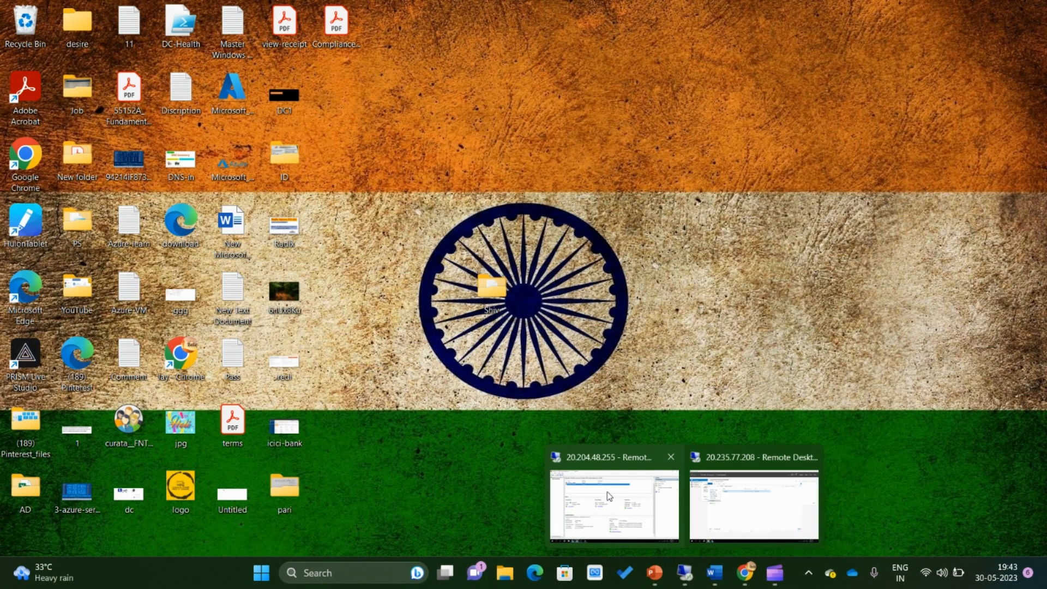
{"action": "left_click", "coordinate": [609, 496]}
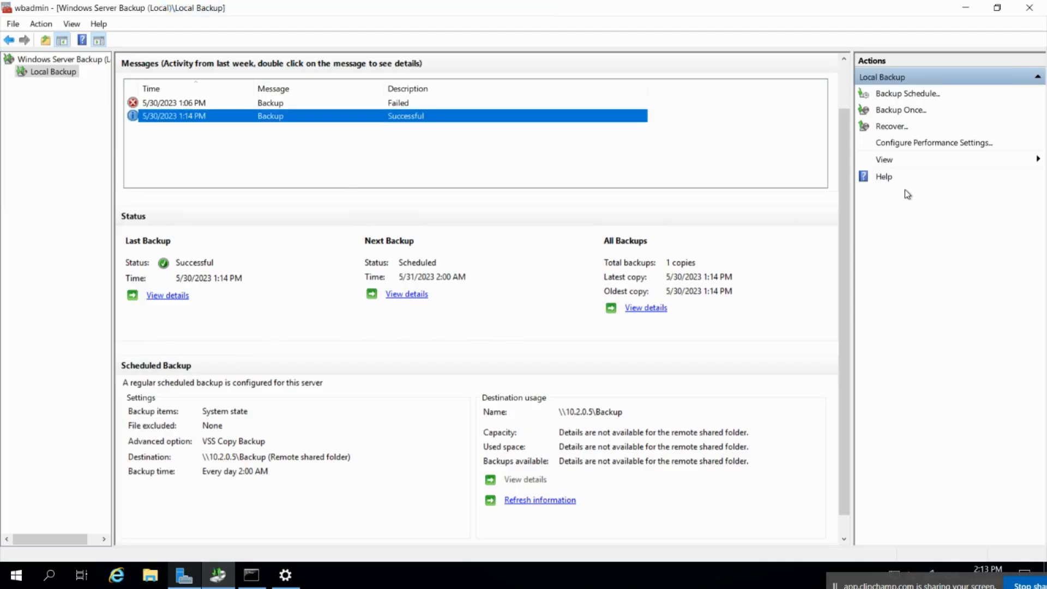
{"action": "left_click", "coordinate": [906, 110]}
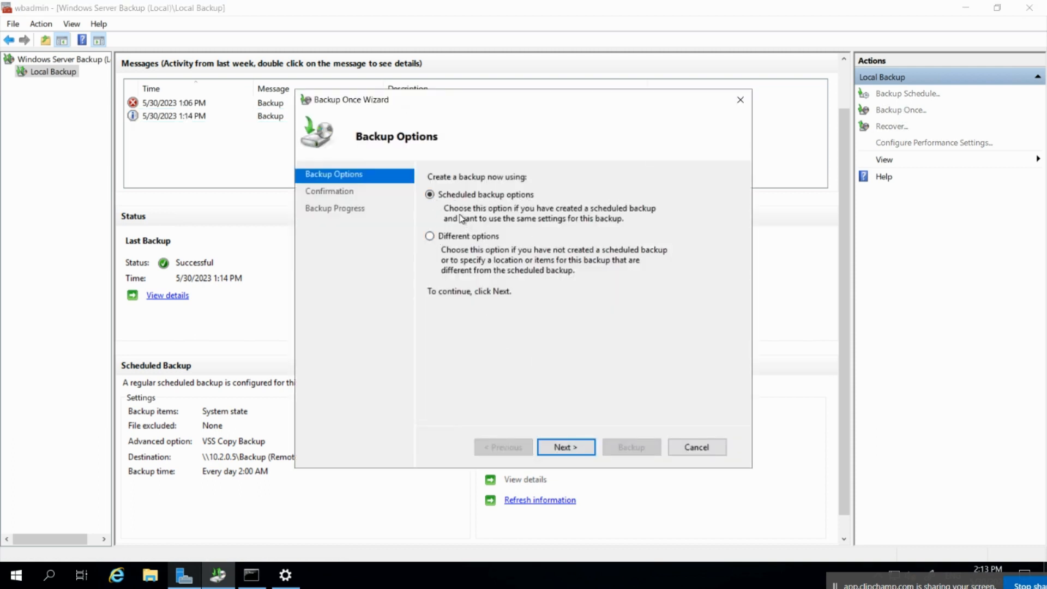
{"action": "left_click", "coordinate": [563, 447]}
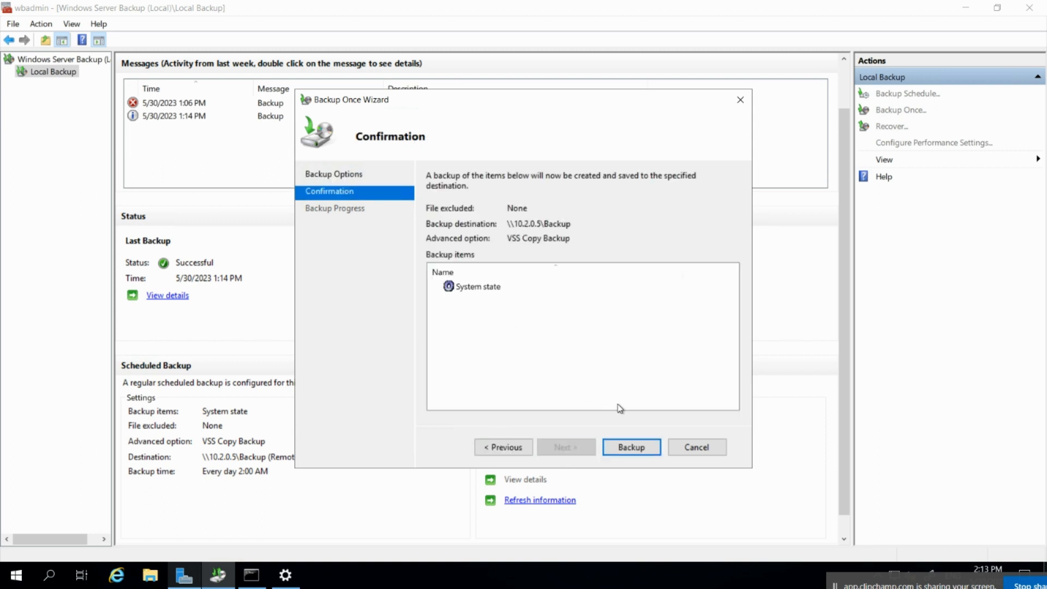
{"action": "left_click", "coordinate": [631, 447]}
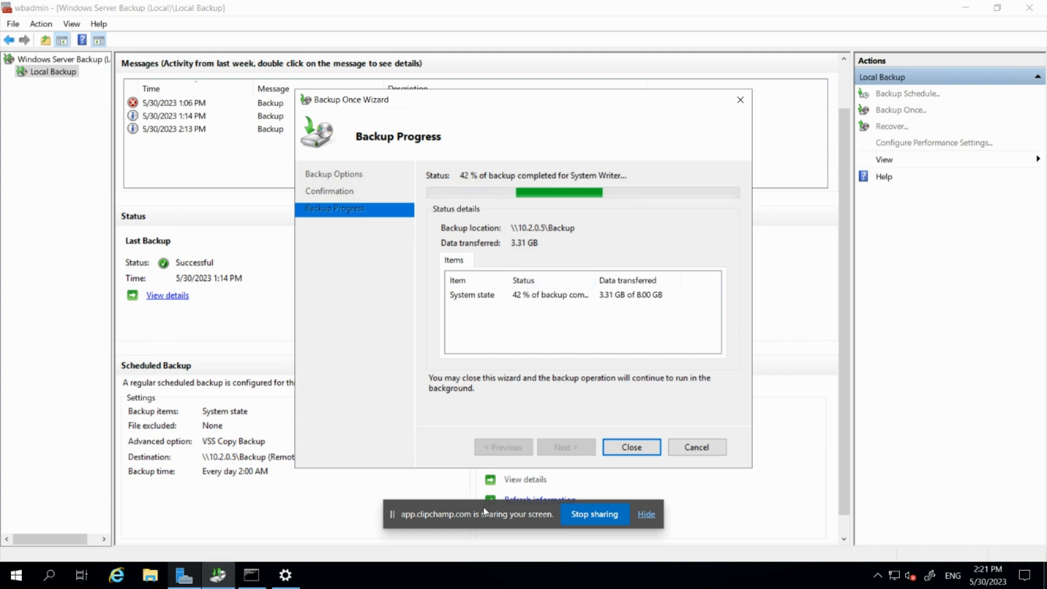
Monitor the Backup Progress page until the System state backup reaches 43% (3.39 GB of 8.00 GB).
{"action": "left_click_drag", "start_coordinate": [485, 513], "coordinate": [562, 521]}
{"action": "left_click", "coordinate": [718, 535]}
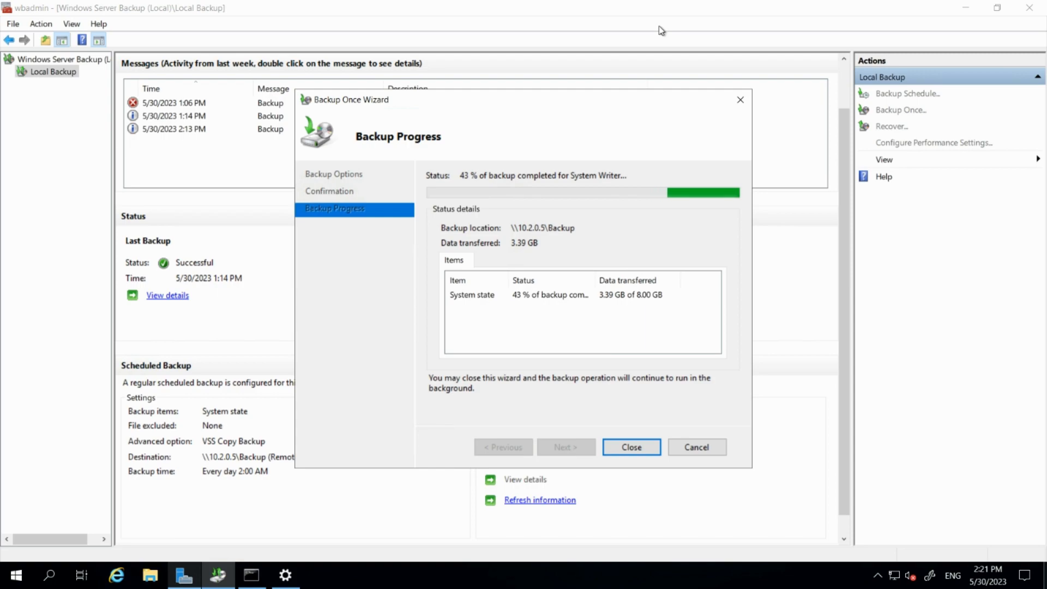
Show the server desktop with Win+D and minimize the remote session to the local desktop.
{"action": "key", "text": "super+d"}
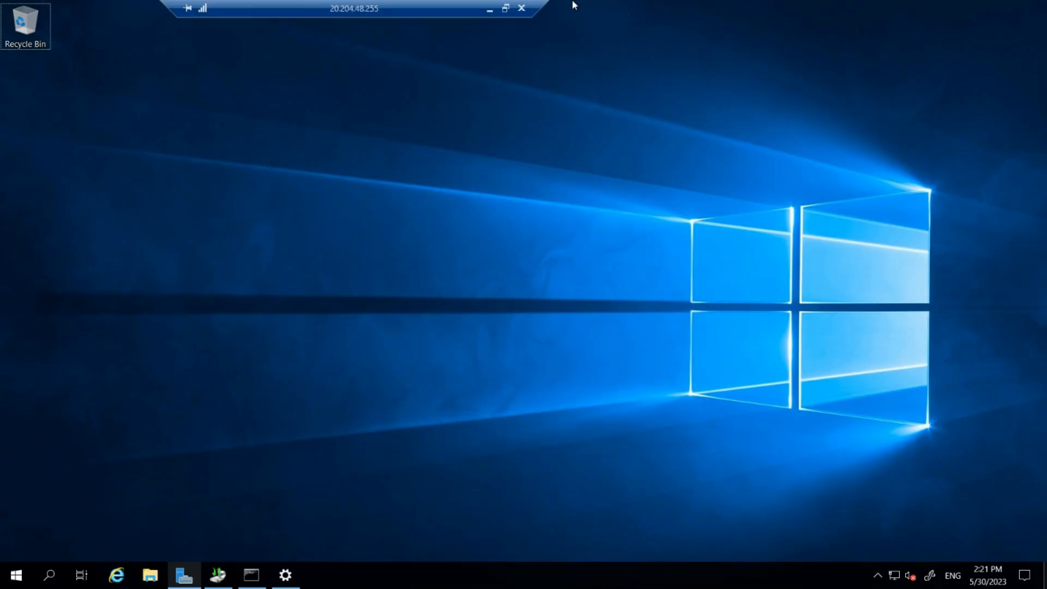
{"action": "left_click", "coordinate": [490, 6]}
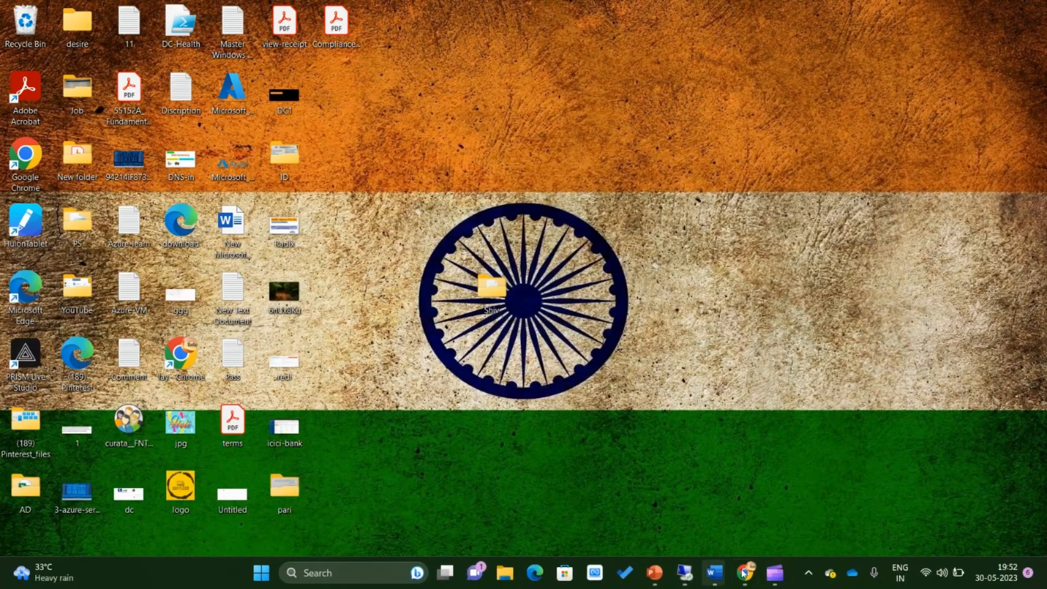